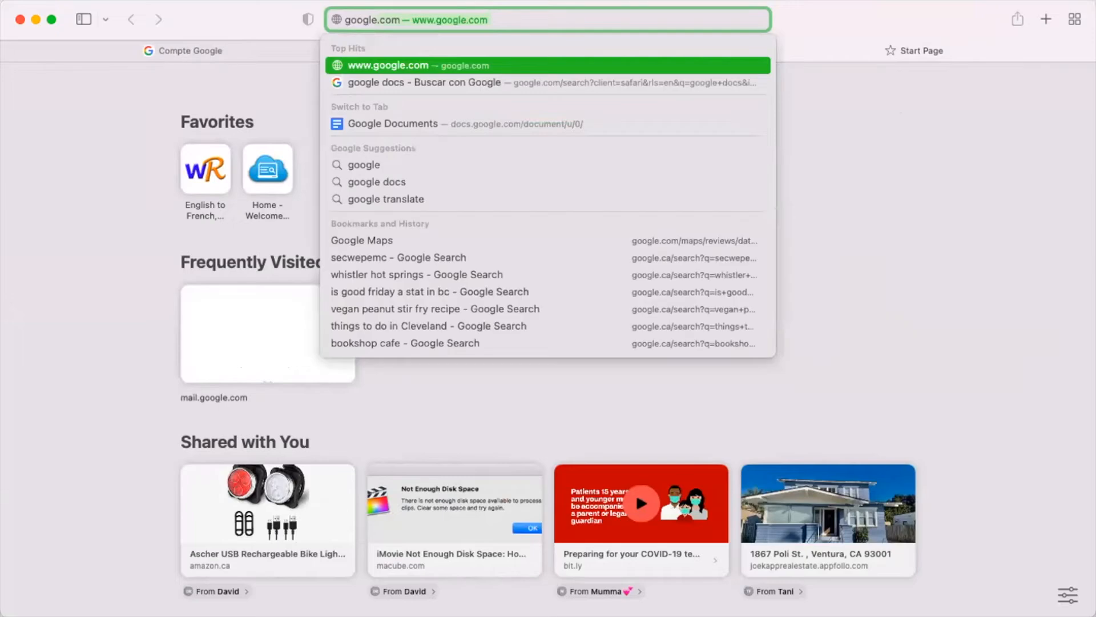
{"action": "key", "text": "Return"}
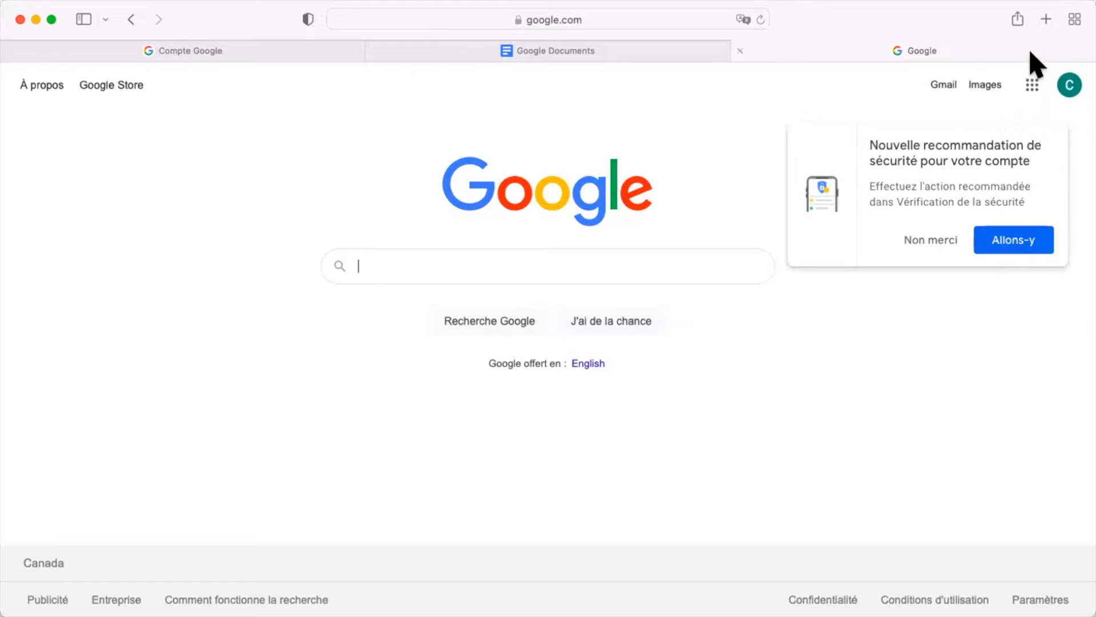
{"action": "left_click", "coordinate": [1033, 86]}
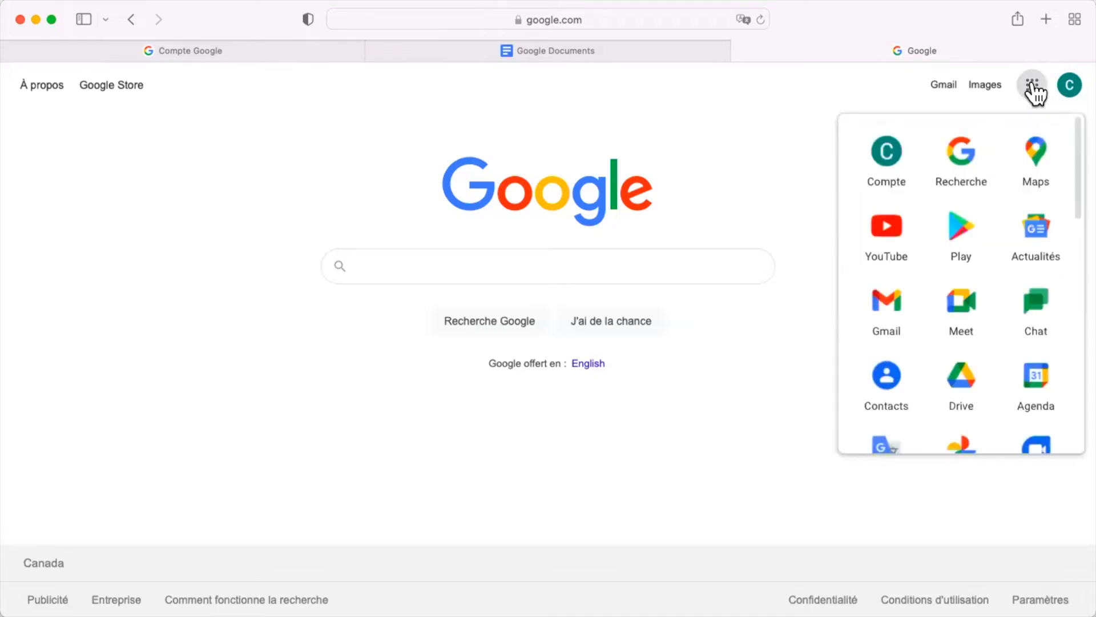
{"action": "scroll", "coordinate": [999, 280], "scroll_direction": "down", "scroll_amount": 2}
{"action": "scroll", "coordinate": [999, 280], "scroll_direction": "down", "scroll_amount": 6}
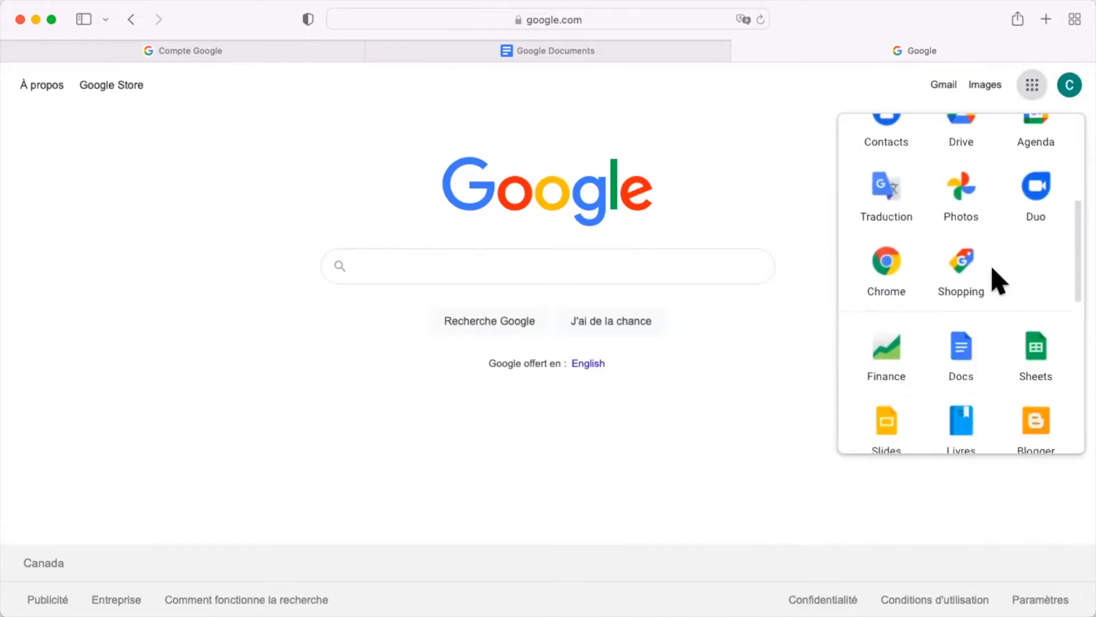
{"action": "scroll", "coordinate": [991, 383], "scroll_direction": "down", "scroll_amount": 10}
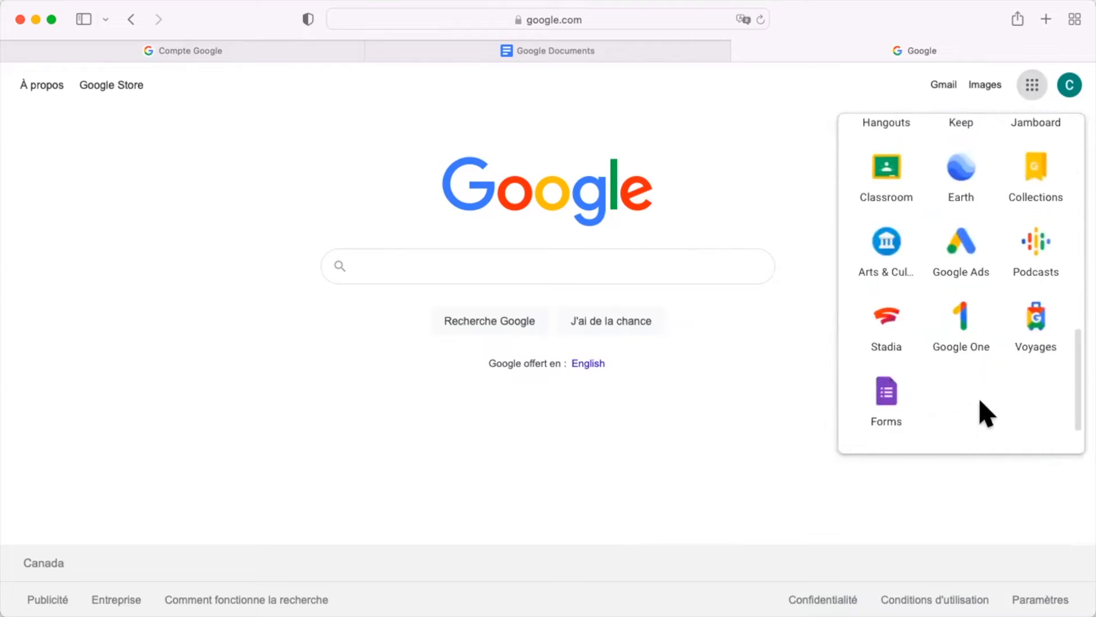
{"action": "scroll", "coordinate": [987, 412], "scroll_direction": "up", "scroll_amount": 1}
{"action": "scroll", "coordinate": [989, 384], "scroll_direction": "up", "scroll_amount": 2}
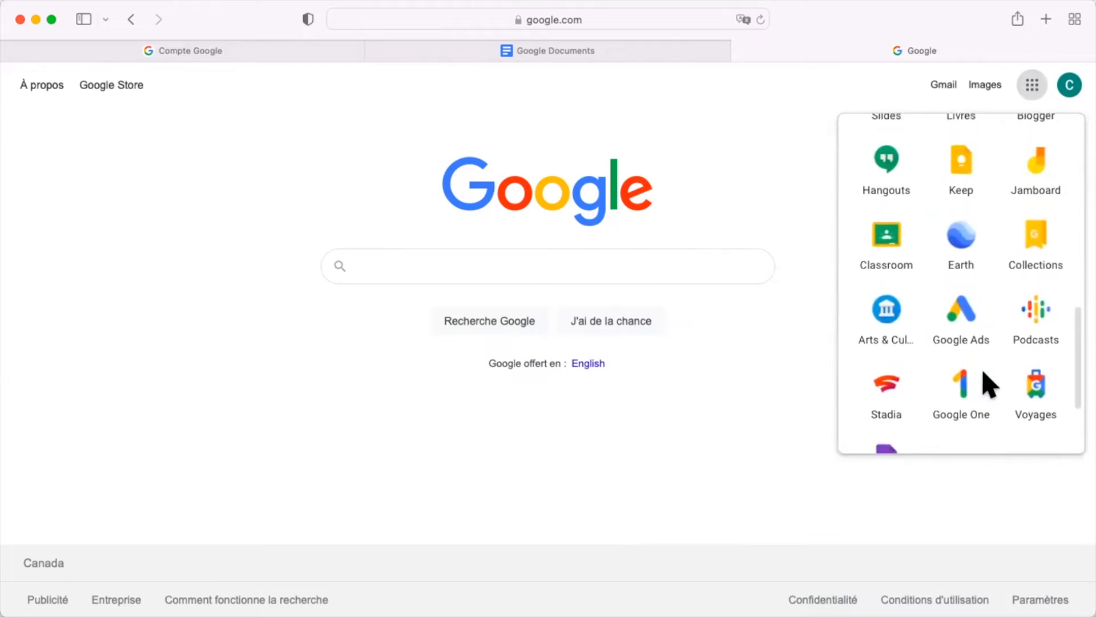
{"action": "scroll", "coordinate": [992, 212], "scroll_direction": "up", "scroll_amount": 3}
{"action": "scroll", "coordinate": [995, 217], "scroll_direction": "up", "scroll_amount": 2}
{"action": "scroll", "coordinate": [968, 297], "scroll_direction": "up", "scroll_amount": 2}
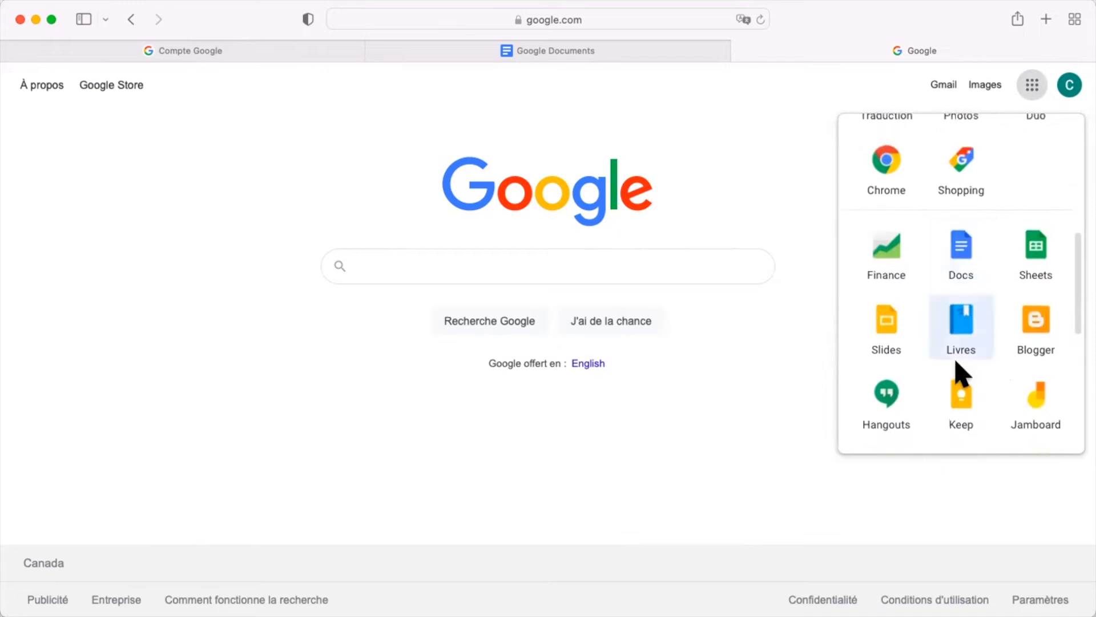
{"action": "scroll", "coordinate": [959, 238], "scroll_direction": "up", "scroll_amount": 2}
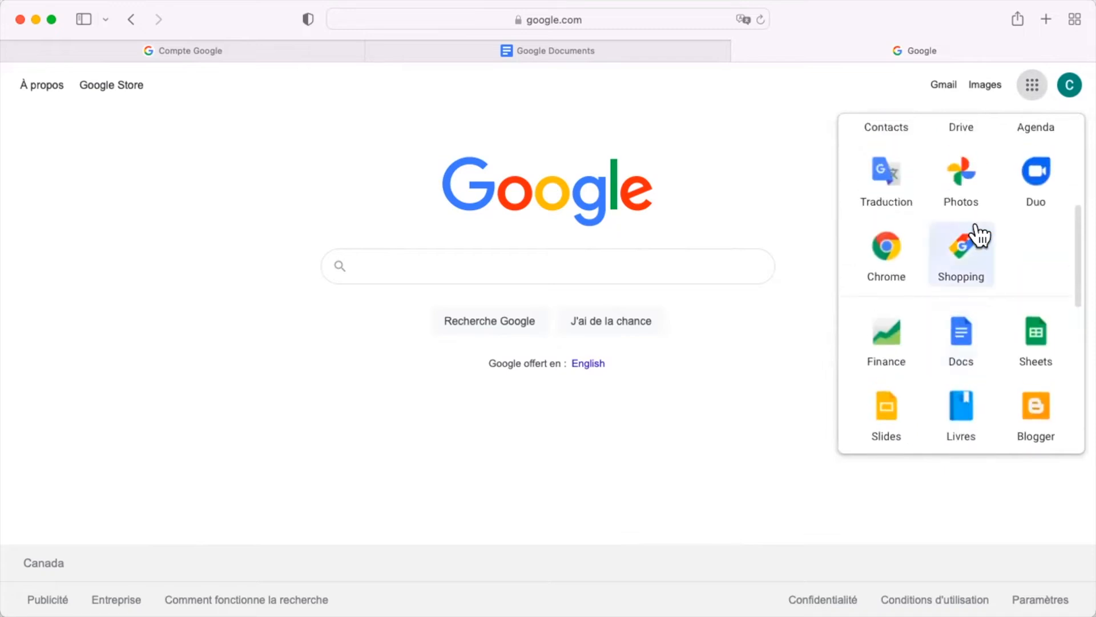
{"action": "scroll", "coordinate": [970, 223], "scroll_direction": "up", "scroll_amount": 1}
{"action": "scroll", "coordinate": [959, 354], "scroll_direction": "down", "scroll_amount": 3}
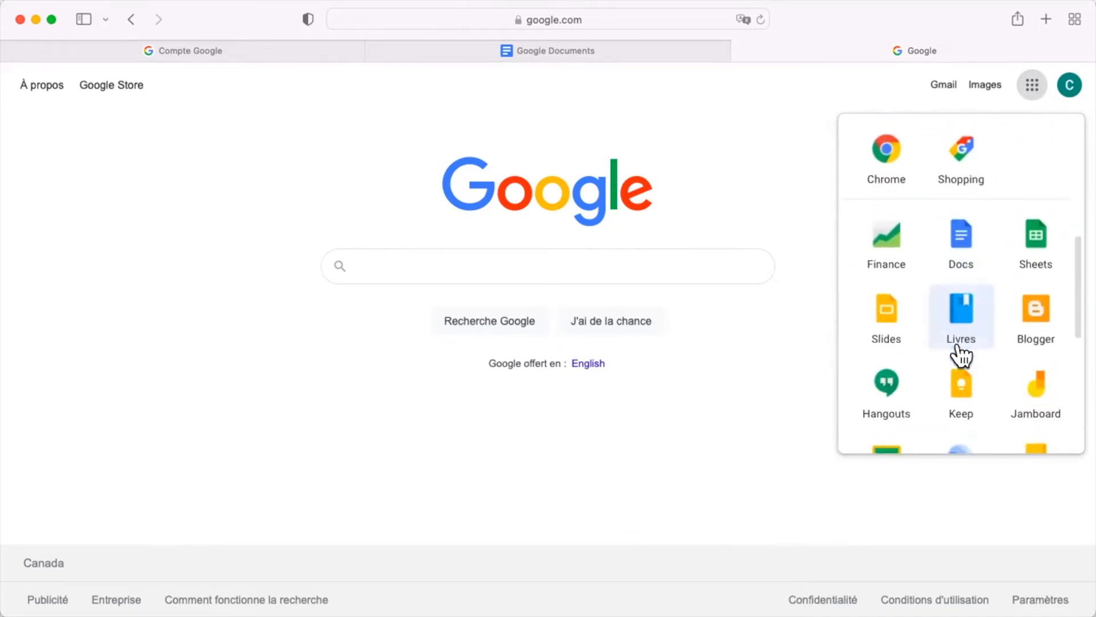
{"action": "scroll", "coordinate": [961, 356], "scroll_direction": "down", "scroll_amount": 1}
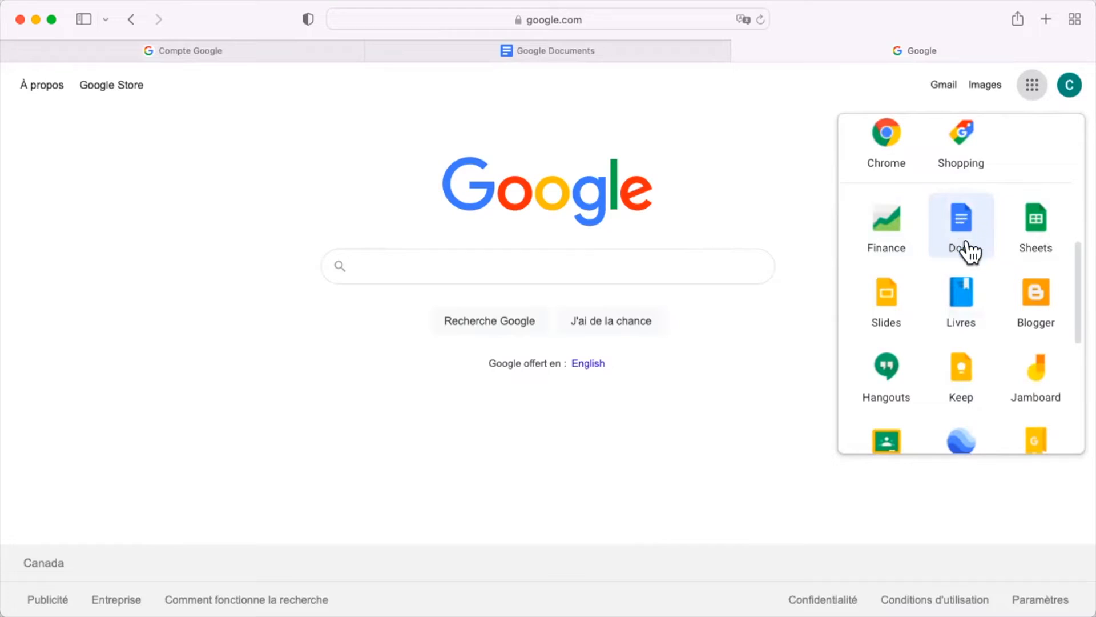
{"action": "left_click", "coordinate": [966, 225]}
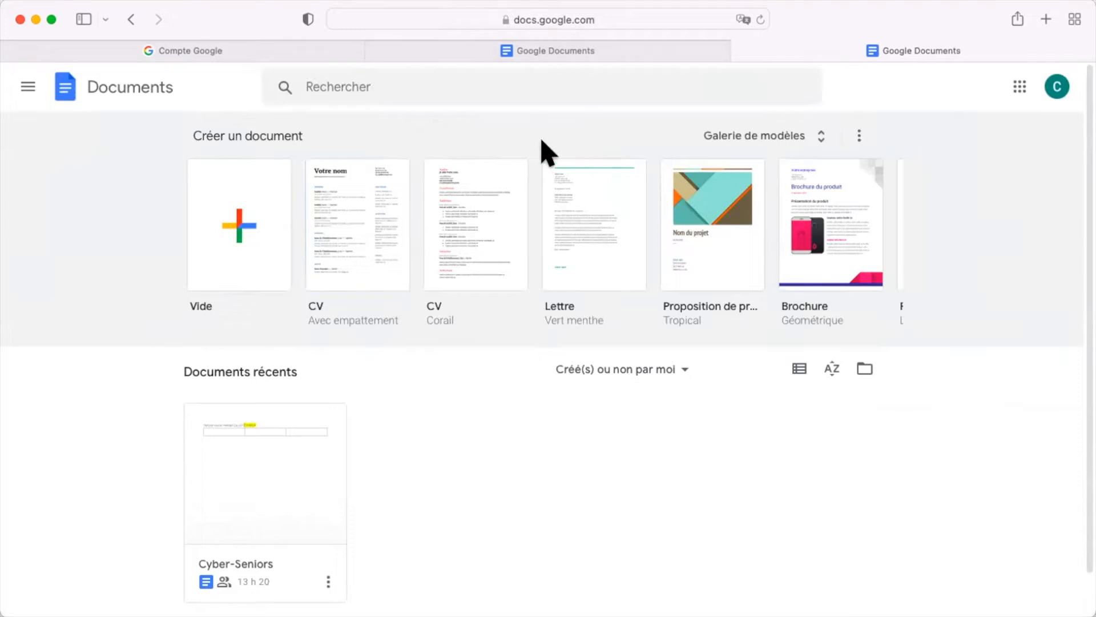
{"action": "left_click", "coordinate": [594, 23]}
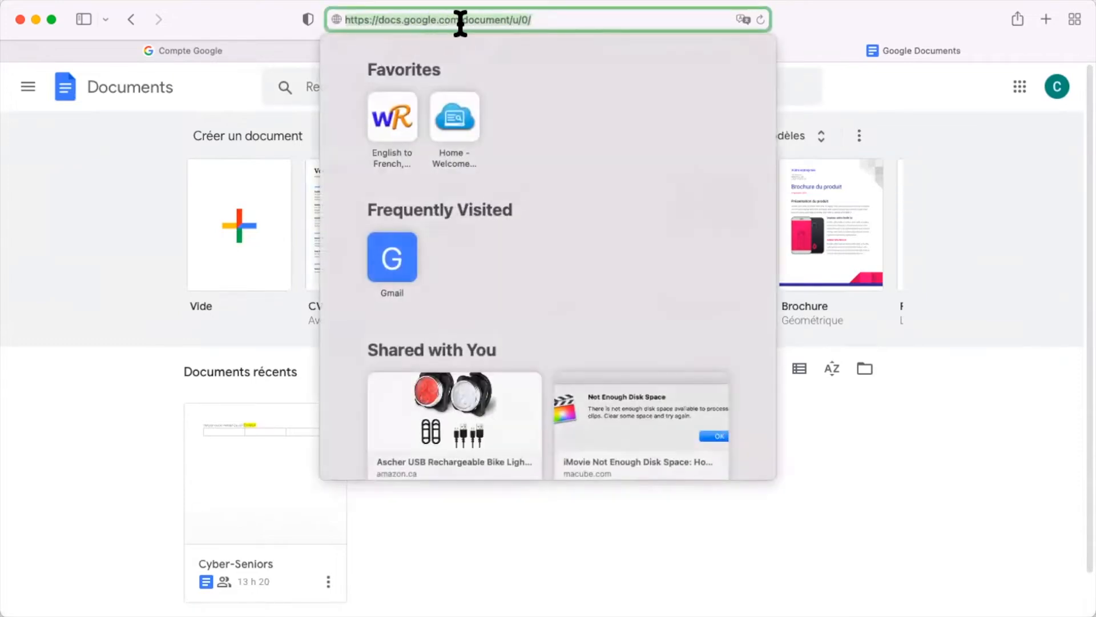
{"action": "left_click", "coordinate": [114, 182]}
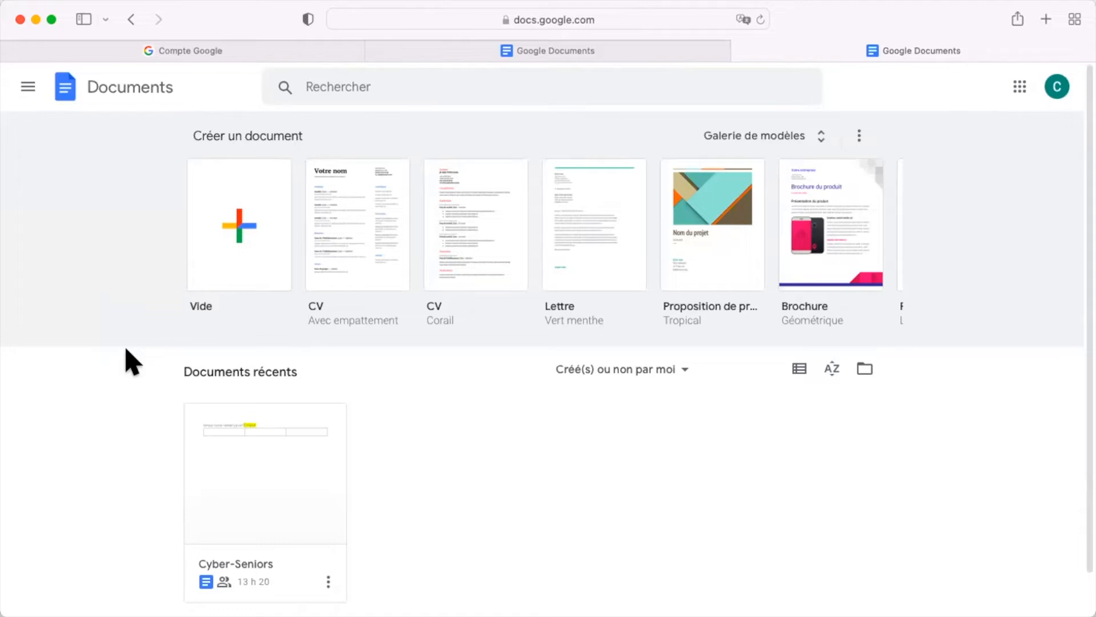
{"action": "scroll", "coordinate": [126, 349], "scroll_direction": "down", "scroll_amount": 1}
{"action": "scroll", "coordinate": [127, 349], "scroll_direction": "up", "scroll_amount": 1}
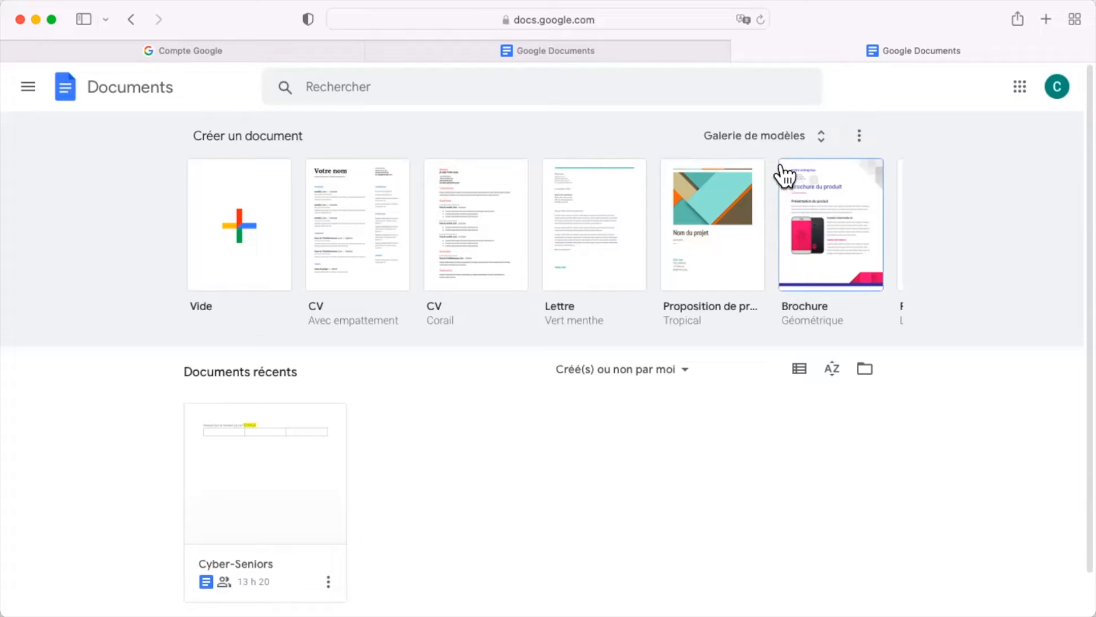
Step: Browse the full template gallery (Galerie de modèles) and create a blank document (Vide) from it
{"action": "left_click", "coordinate": [809, 137]}
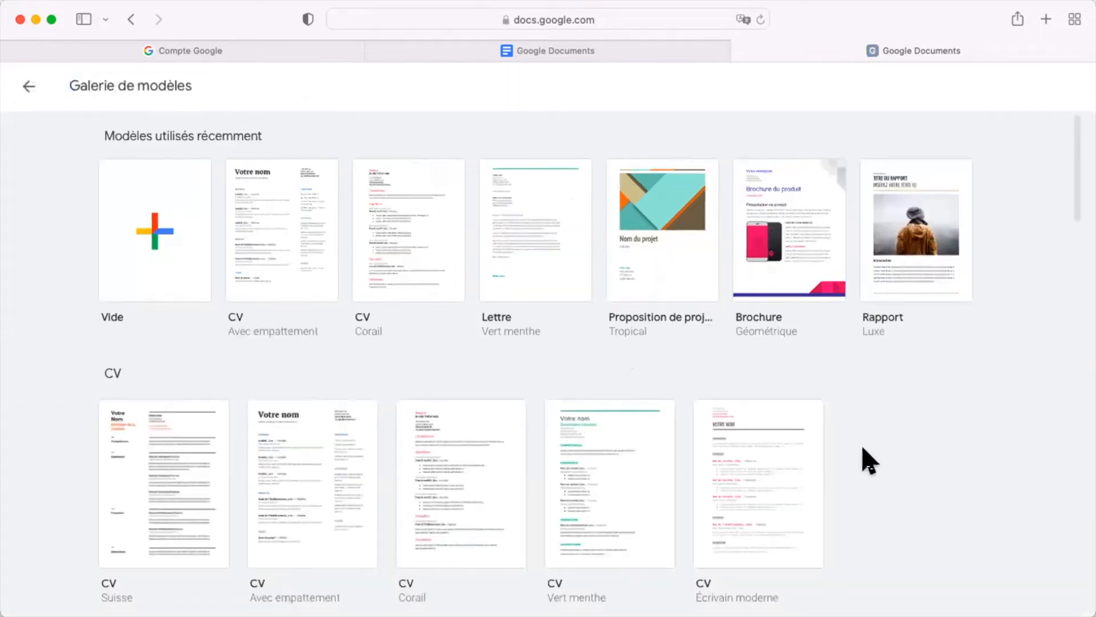
{"action": "scroll", "coordinate": [861, 457], "scroll_direction": "down", "scroll_amount": 2}
{"action": "scroll", "coordinate": [849, 367], "scroll_direction": "down", "scroll_amount": 3}
{"action": "scroll", "coordinate": [849, 367], "scroll_direction": "down", "scroll_amount": 8}
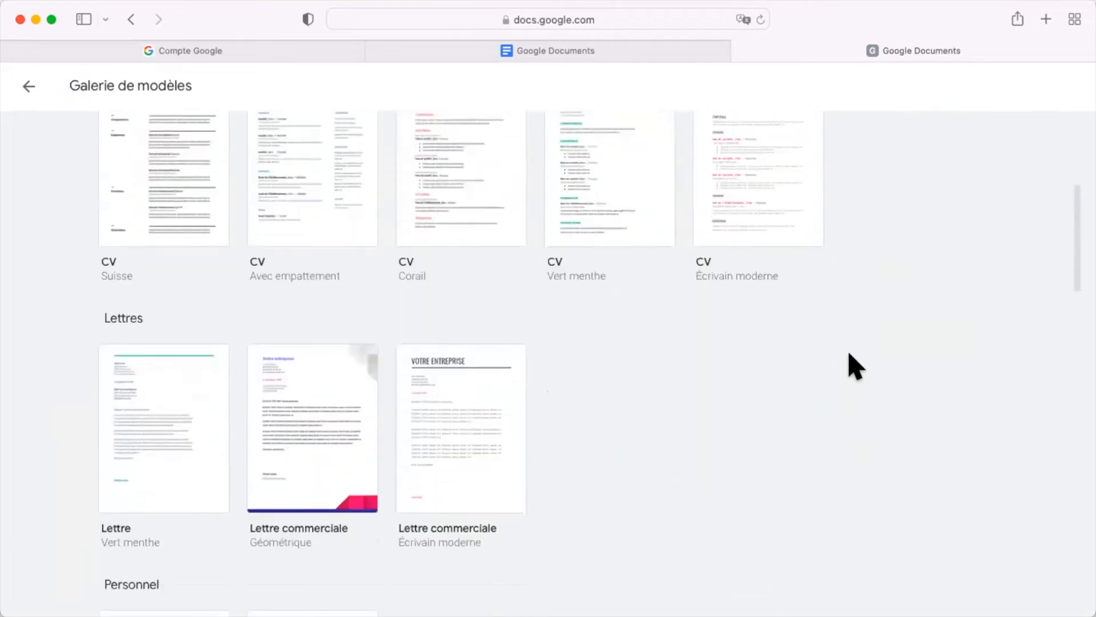
{"action": "scroll", "coordinate": [594, 446], "scroll_direction": "down", "scroll_amount": 9}
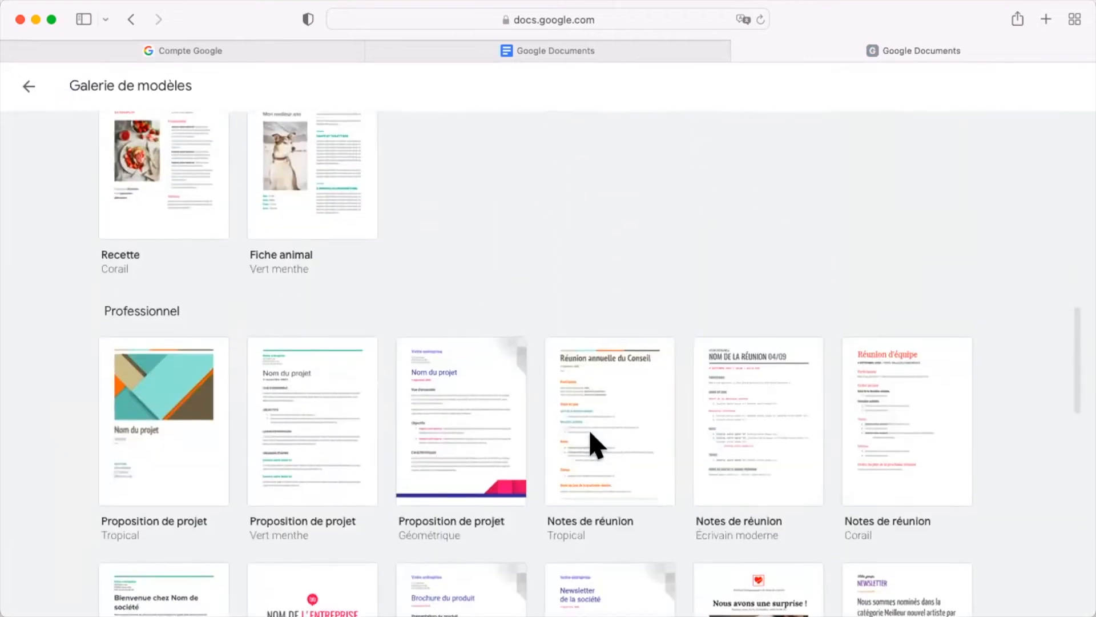
{"action": "scroll", "coordinate": [569, 512], "scroll_direction": "down", "scroll_amount": 8}
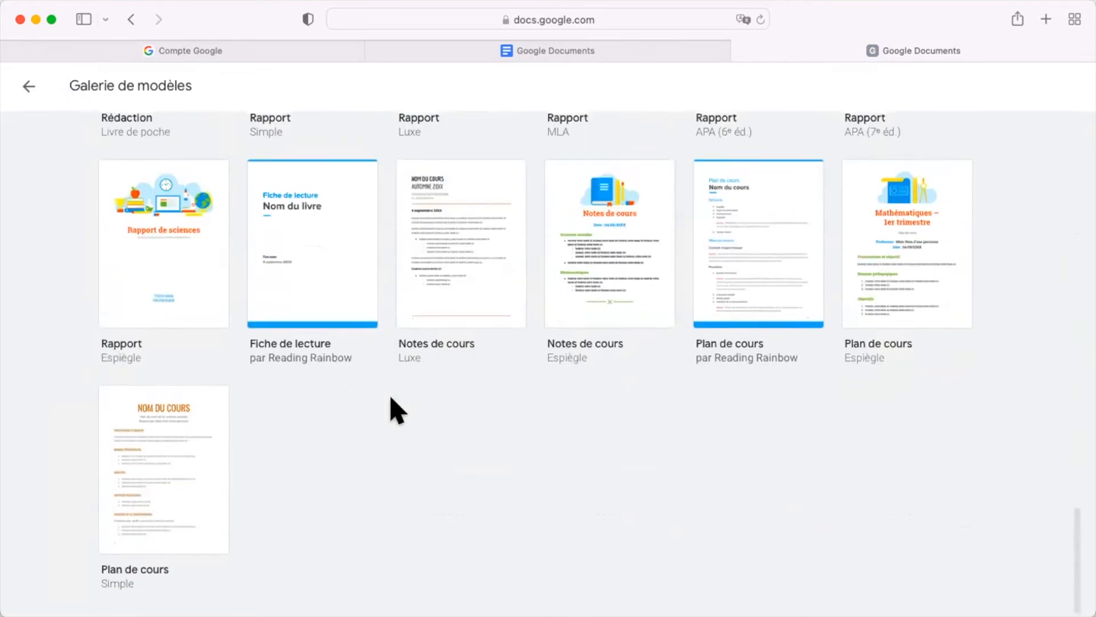
{"action": "scroll", "coordinate": [393, 408], "scroll_direction": "up", "scroll_amount": 20}
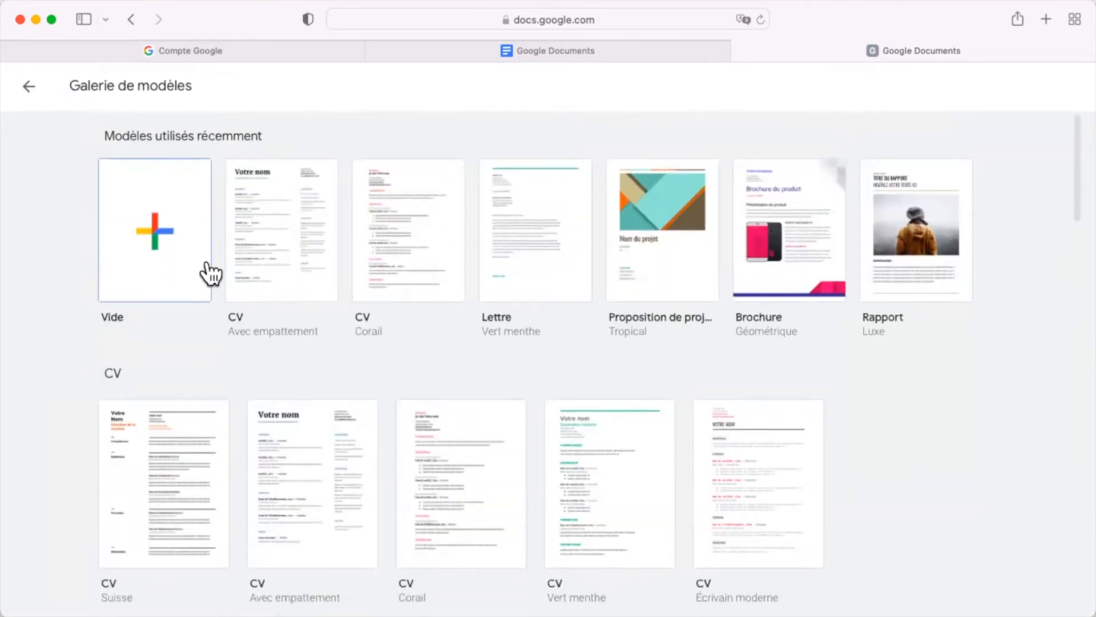
{"action": "left_click", "coordinate": [153, 246]}
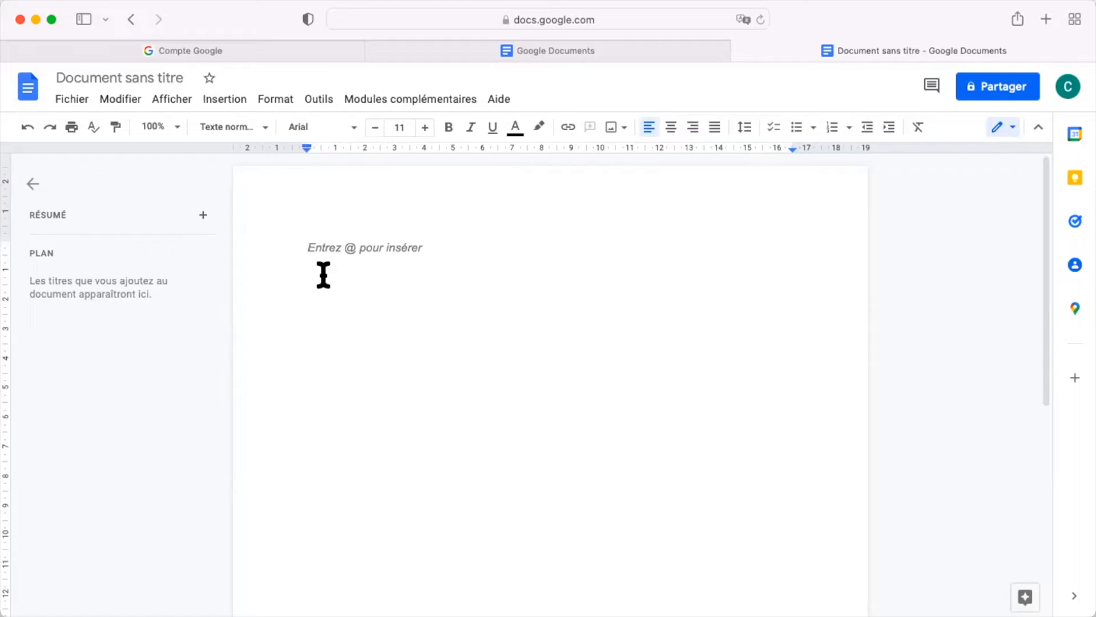
Step: Rename the untitled document as "Cyber-Seniors Exemple" and return to the document body
{"action": "left_click", "coordinate": [109, 76]}
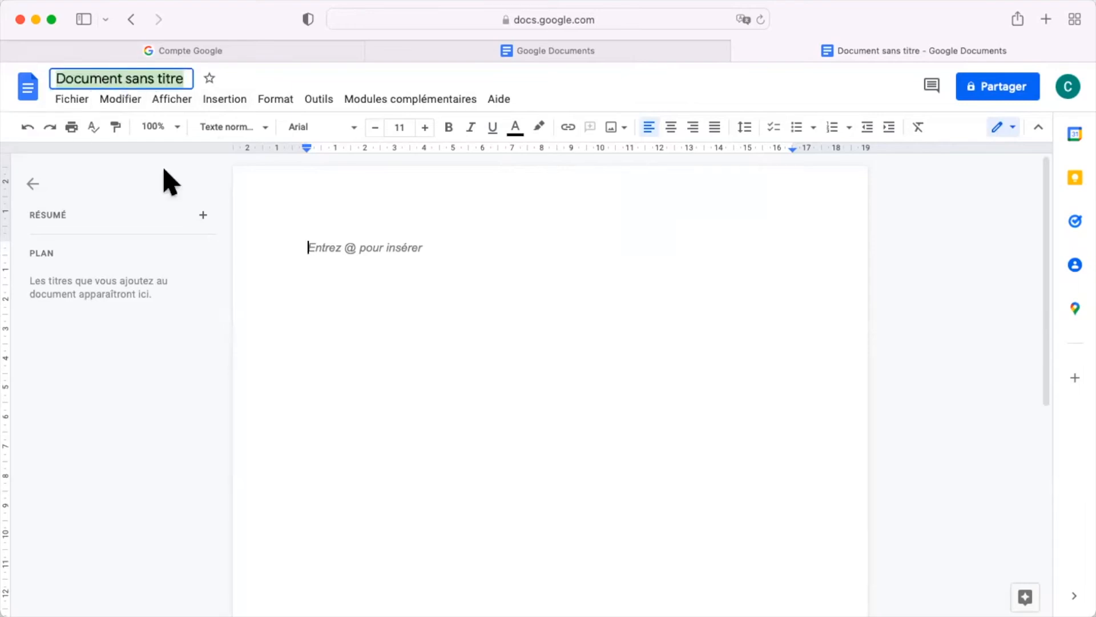
{"action": "type", "text": "Cyber-Seniors Exemple"}
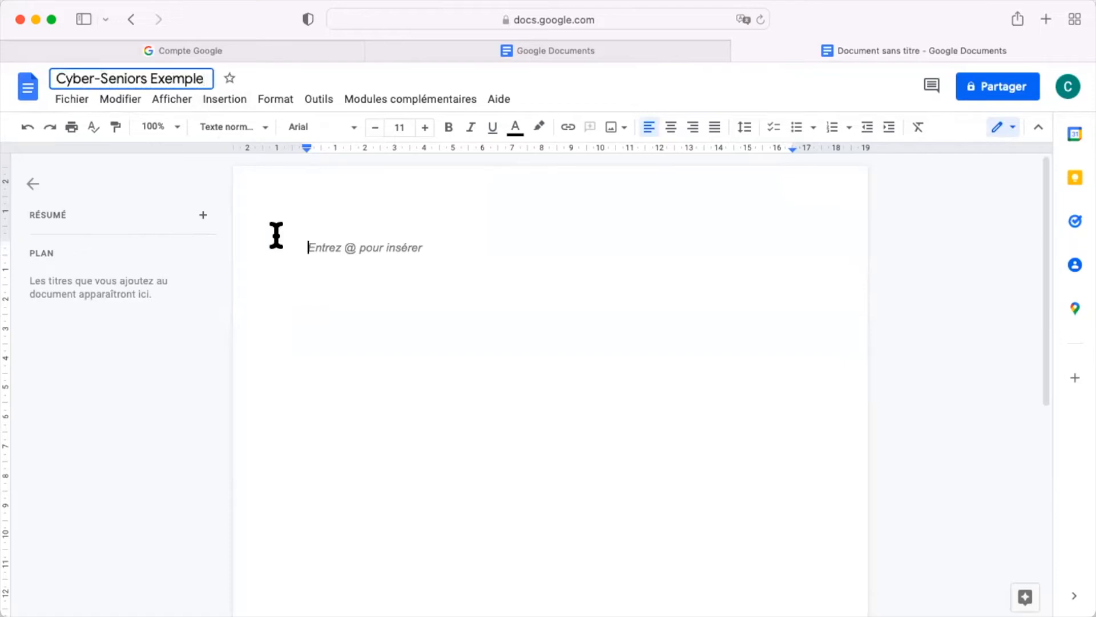
{"action": "left_click", "coordinate": [308, 244]}
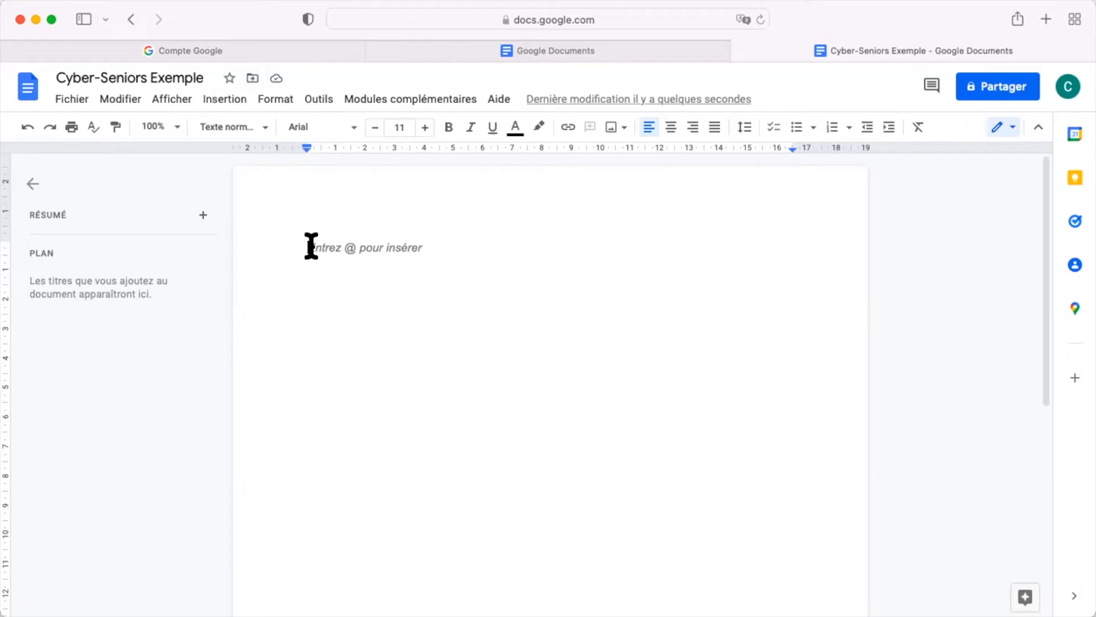
Step: Write "Bonjour, comment ca va?" in the document and accept the suggested correction "ça va?"
{"action": "type", "text": "B"}
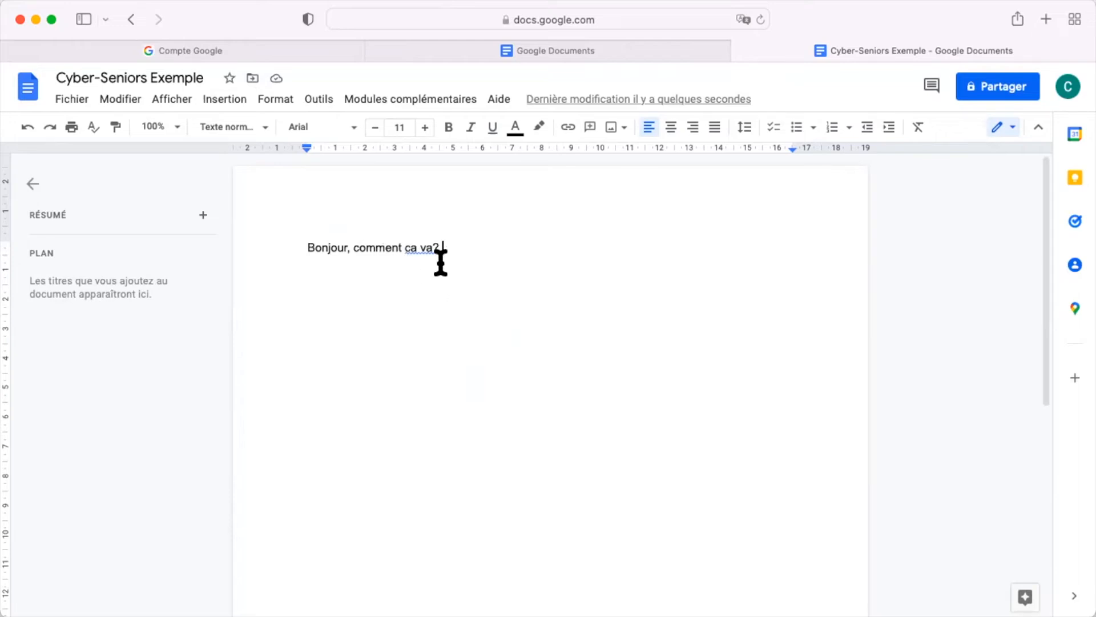
{"action": "left_click", "coordinate": [424, 246]}
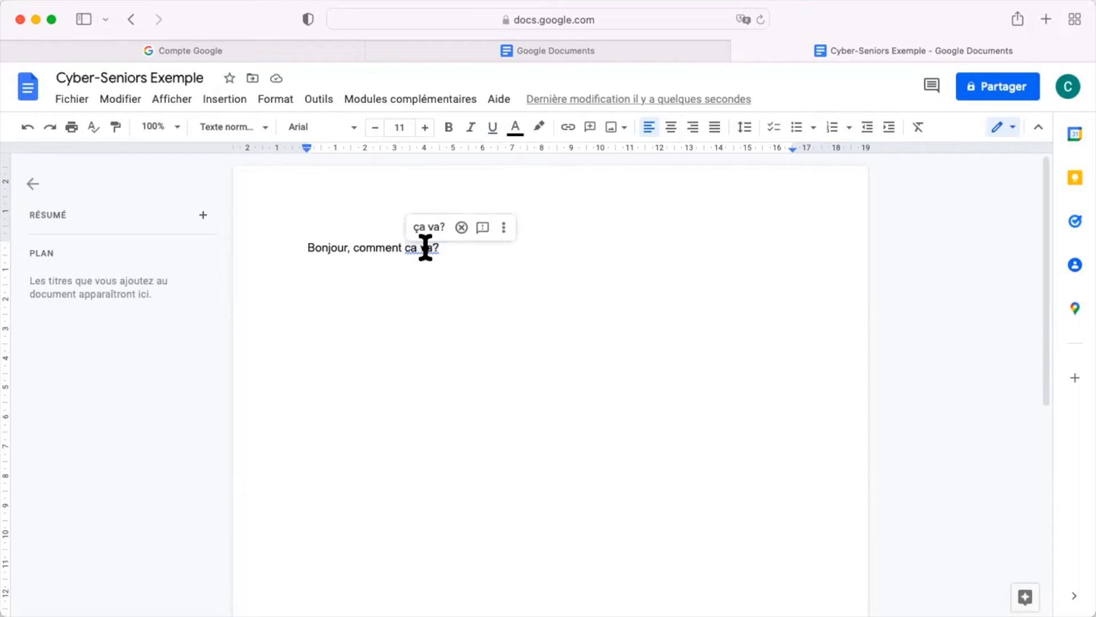
{"action": "left_click", "coordinate": [427, 228]}
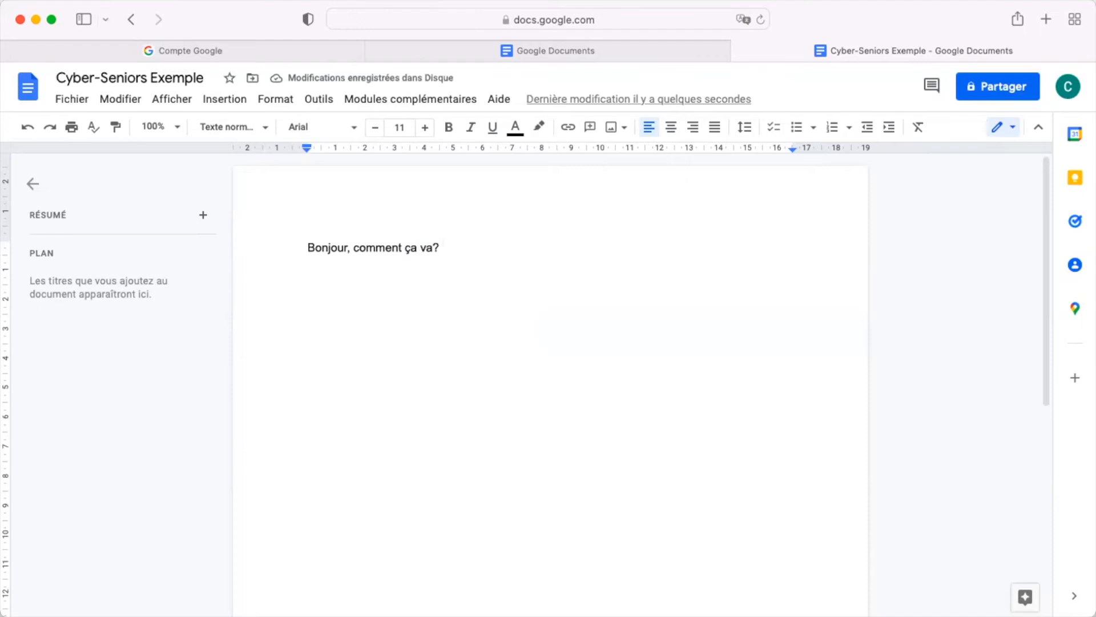
Step: Add the misspelled word "Ereur" after the greeting and replace it with the suggested spelling "Erreur"
{"action": "type", "text": "Ereur"}
{"action": "left_click", "coordinate": [453, 244]}
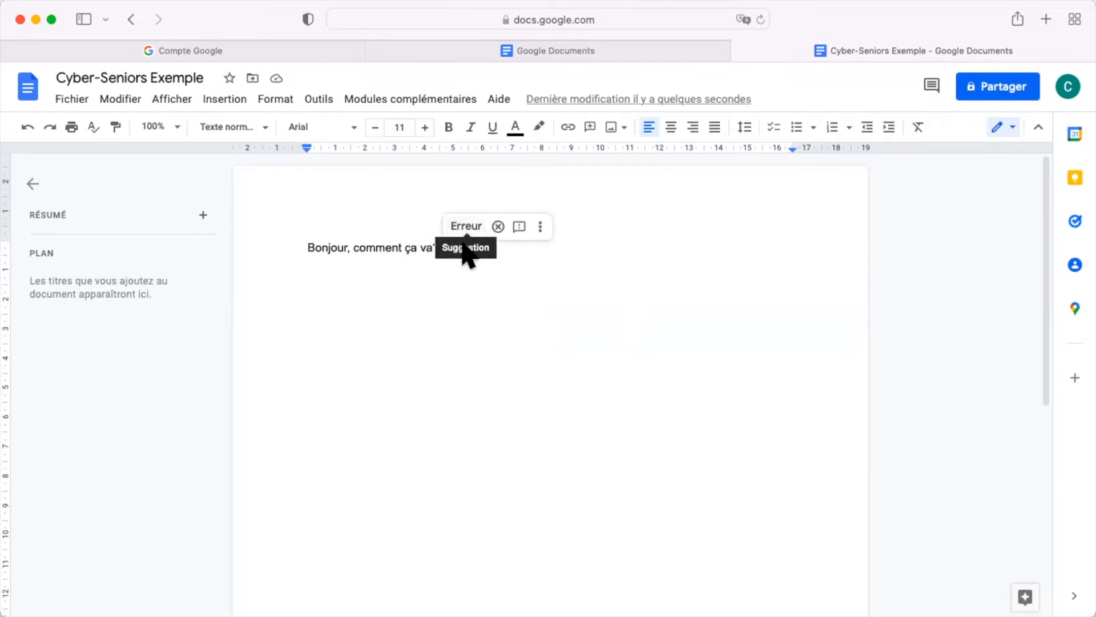
{"action": "left_click", "coordinate": [467, 227]}
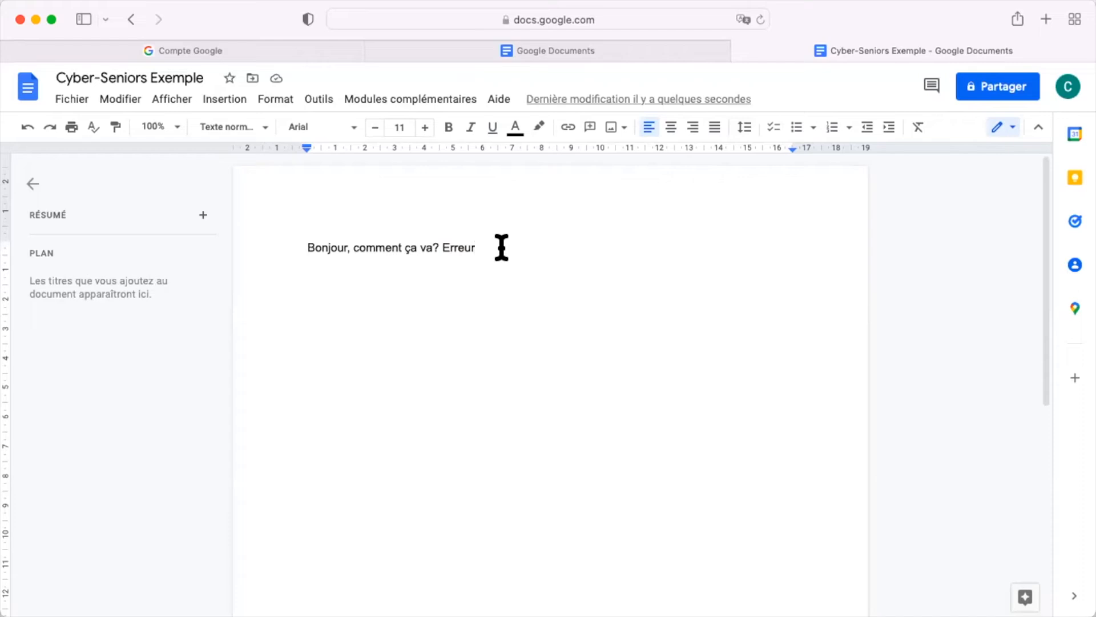
Step: Format the word "Erreur" as bold, italic and underlined
{"action": "left_click_drag", "start_coordinate": [516, 249], "coordinate": [433, 245]}
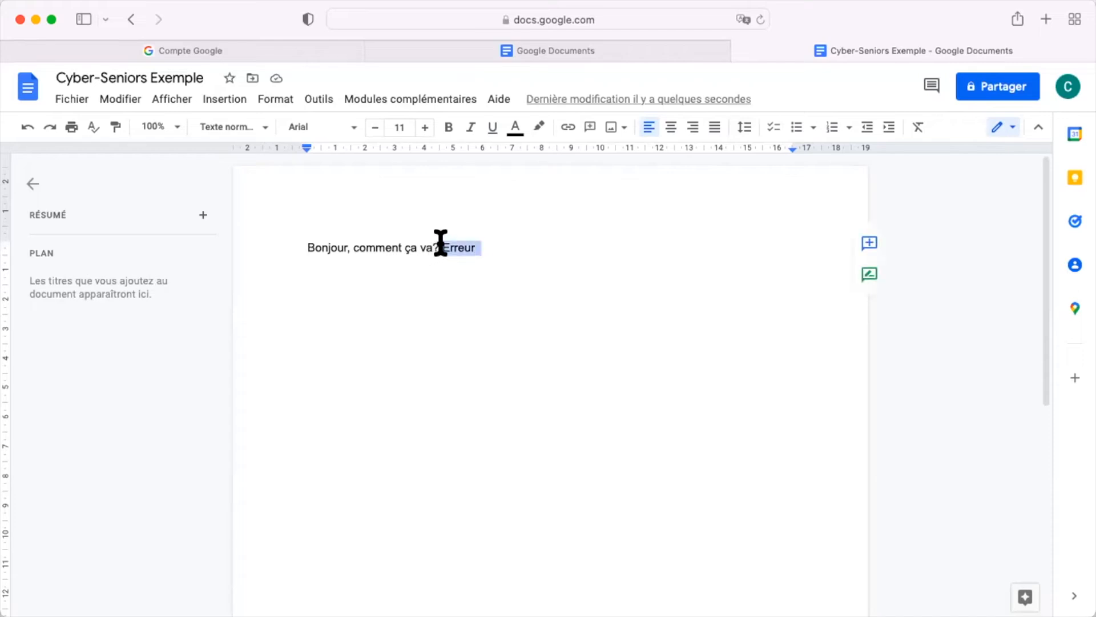
{"action": "left_click", "coordinate": [450, 128]}
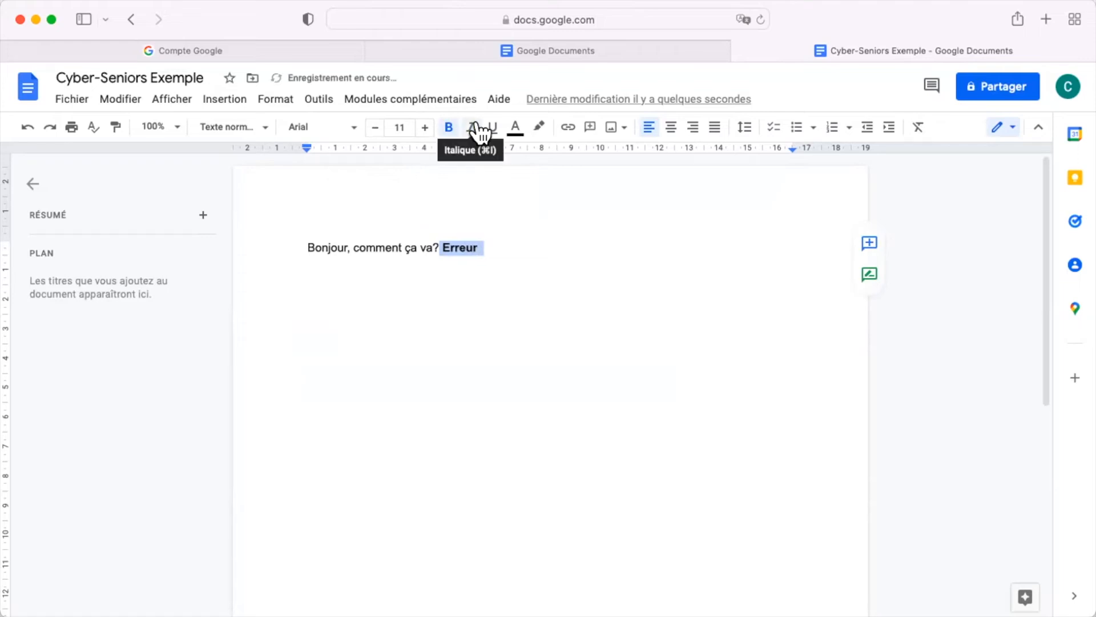
{"action": "left_click", "coordinate": [473, 129]}
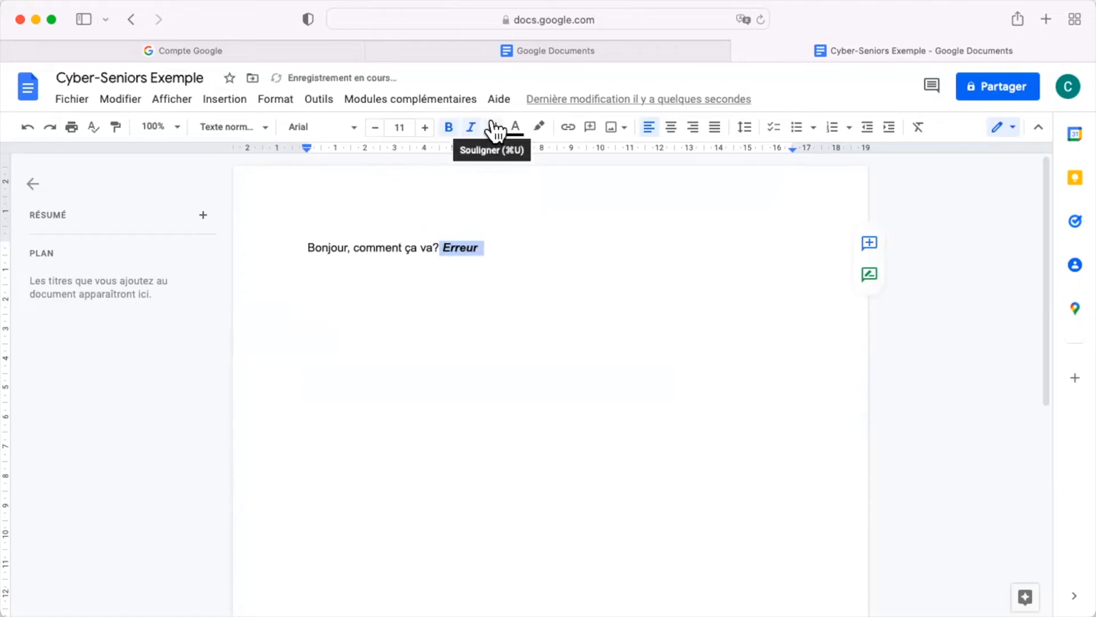
{"action": "left_click", "coordinate": [494, 129]}
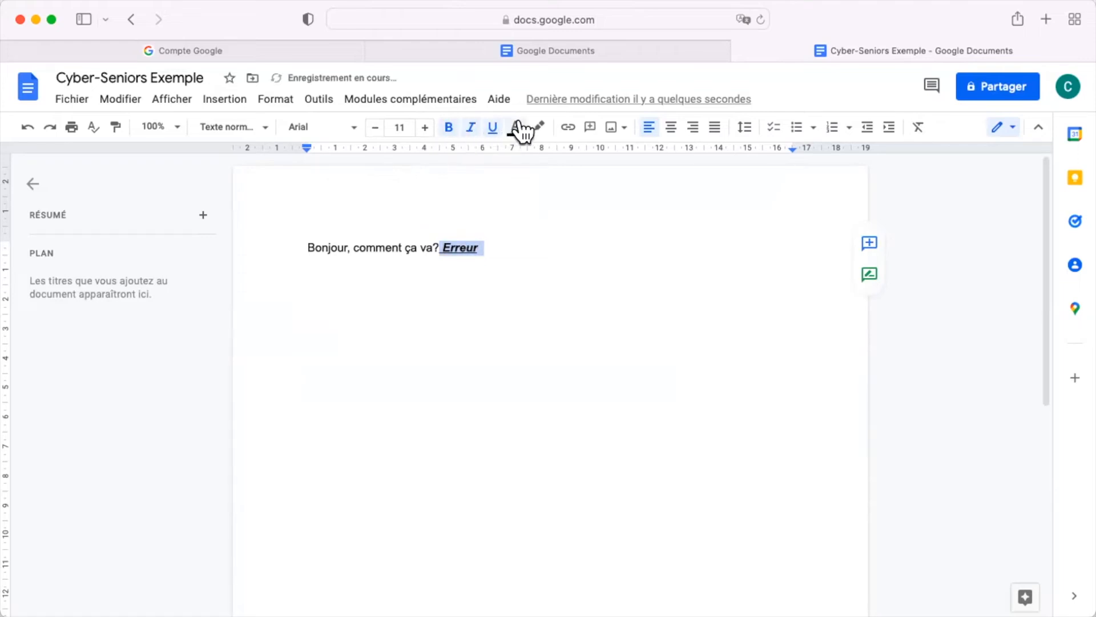
Step: Colour the selected word "Erreur" red and highlight it in yellow
{"action": "left_click", "coordinate": [520, 130]}
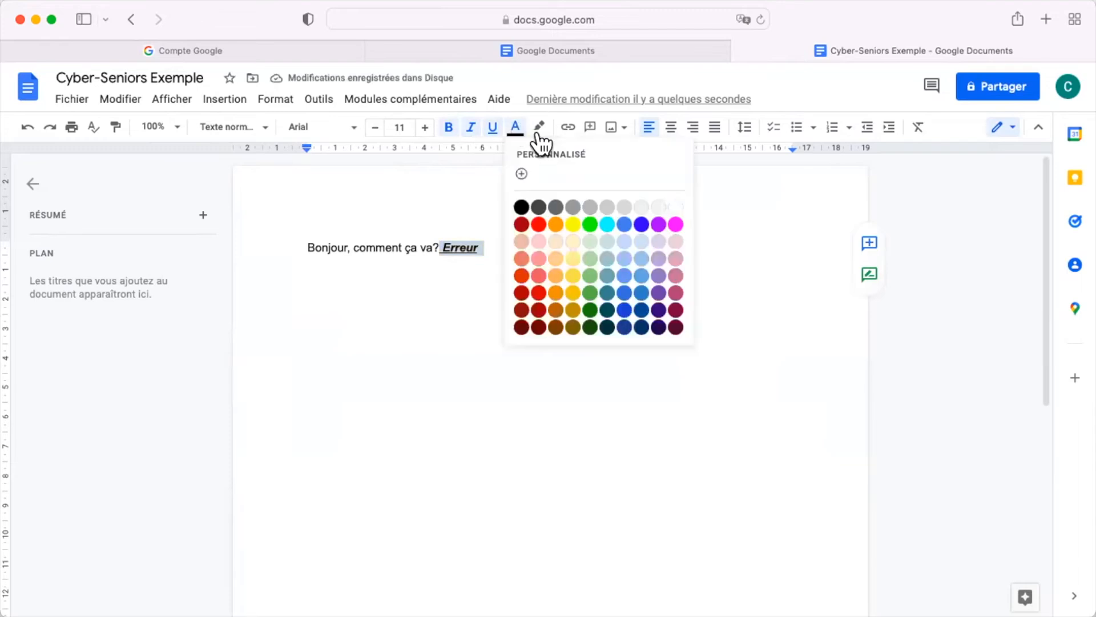
{"action": "left_click", "coordinate": [543, 225]}
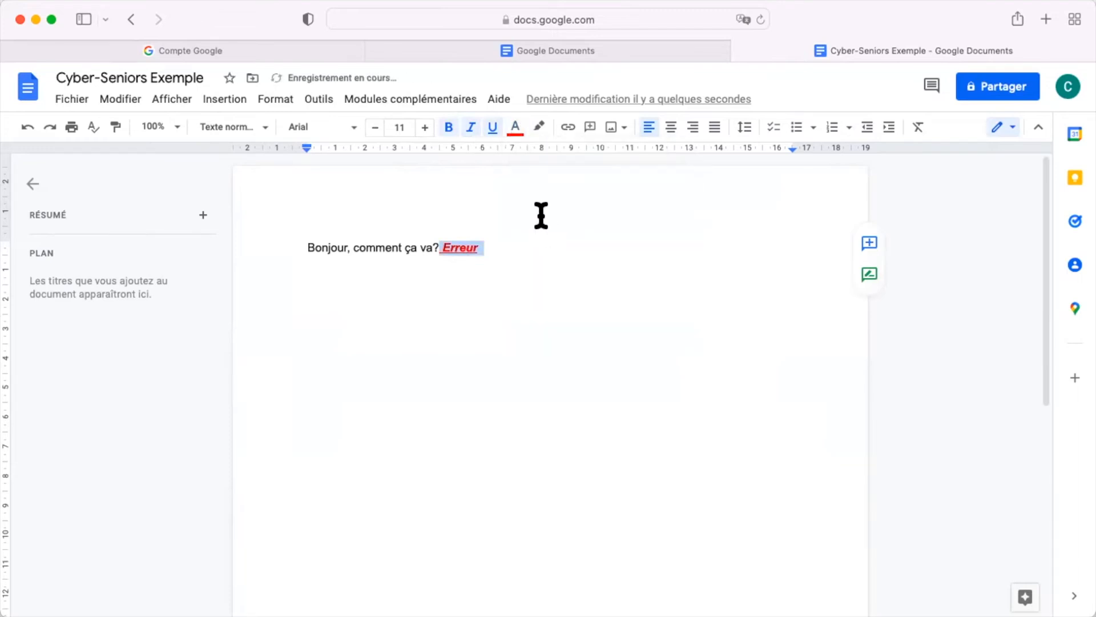
{"action": "left_click", "coordinate": [540, 129]}
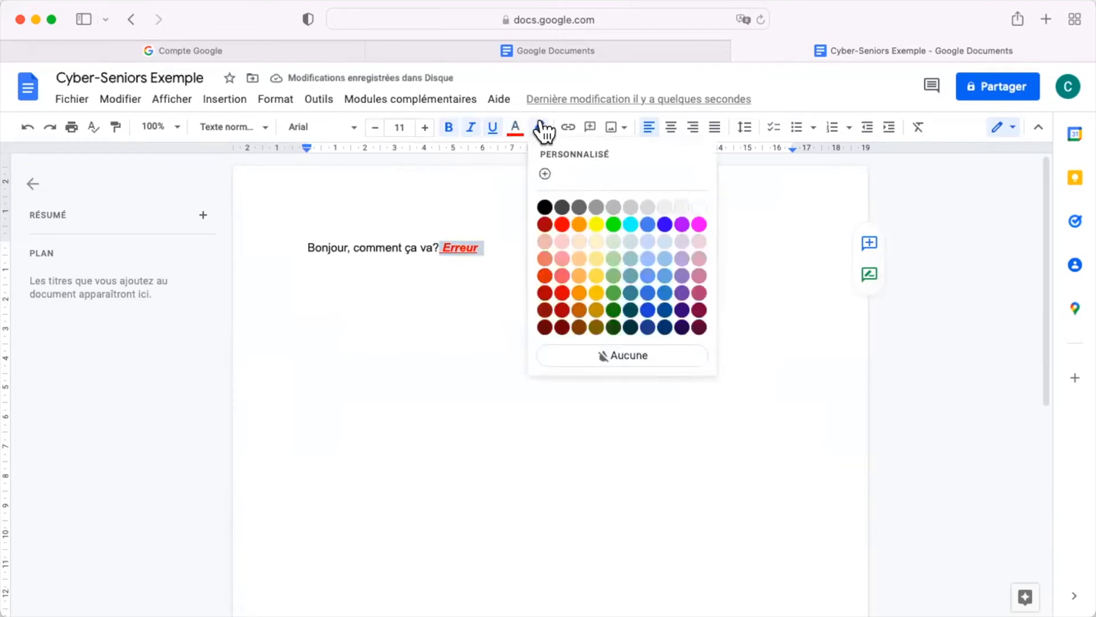
{"action": "left_click", "coordinate": [597, 225]}
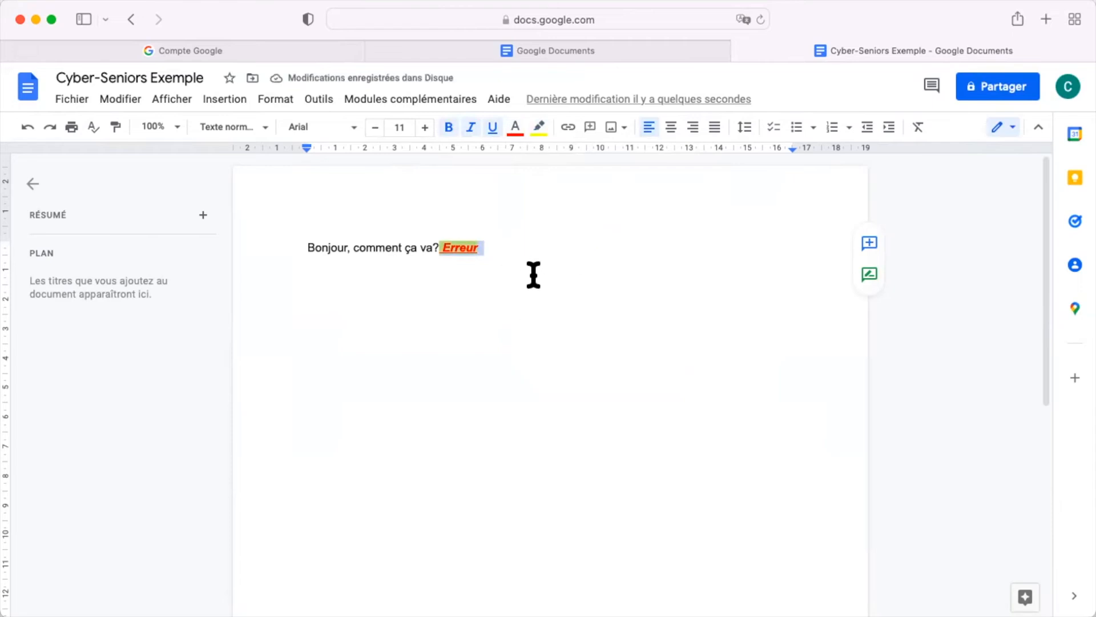
Step: Increase the font size of the selected word "Erreur" to 19
{"action": "left_click", "coordinate": [425, 127]}
{"action": "left_click", "coordinate": [426, 127]}
{"action": "left_click", "coordinate": [426, 128]}
{"action": "left_click", "coordinate": [425, 127]}
{"action": "left_click", "coordinate": [425, 127]}
{"action": "left_click", "coordinate": [426, 127]}
{"action": "left_click", "coordinate": [426, 127]}
{"action": "left_click", "coordinate": [426, 128]}
Step: Change the font of the word "Erreur" to Nunito and deselect the word
{"action": "left_click", "coordinate": [354, 127]}
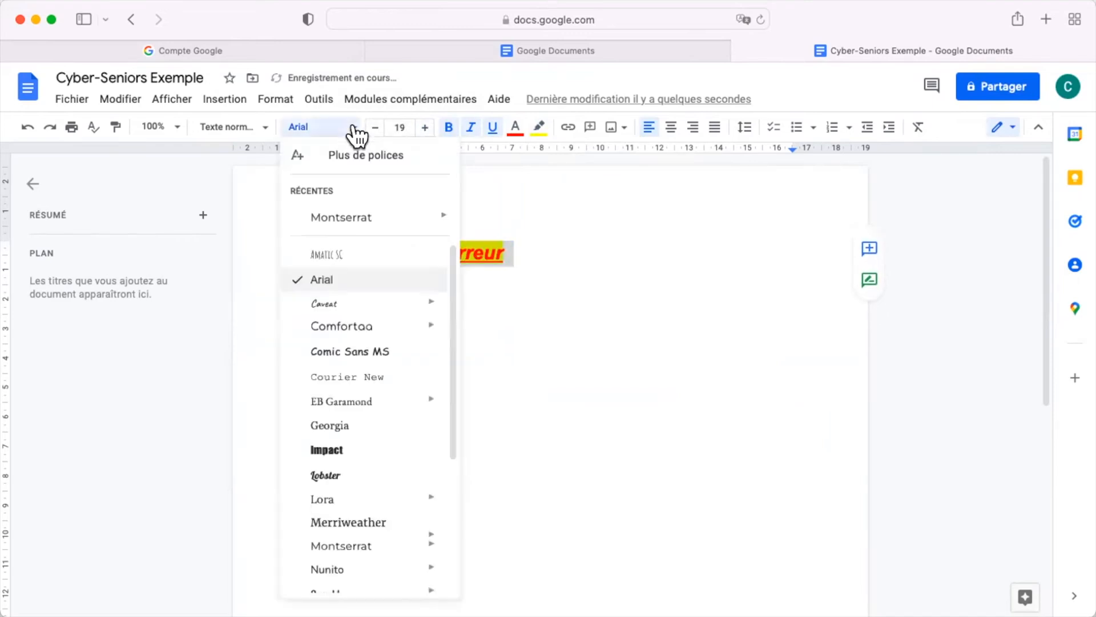
{"action": "scroll", "coordinate": [359, 329], "scroll_direction": "down", "scroll_amount": 5}
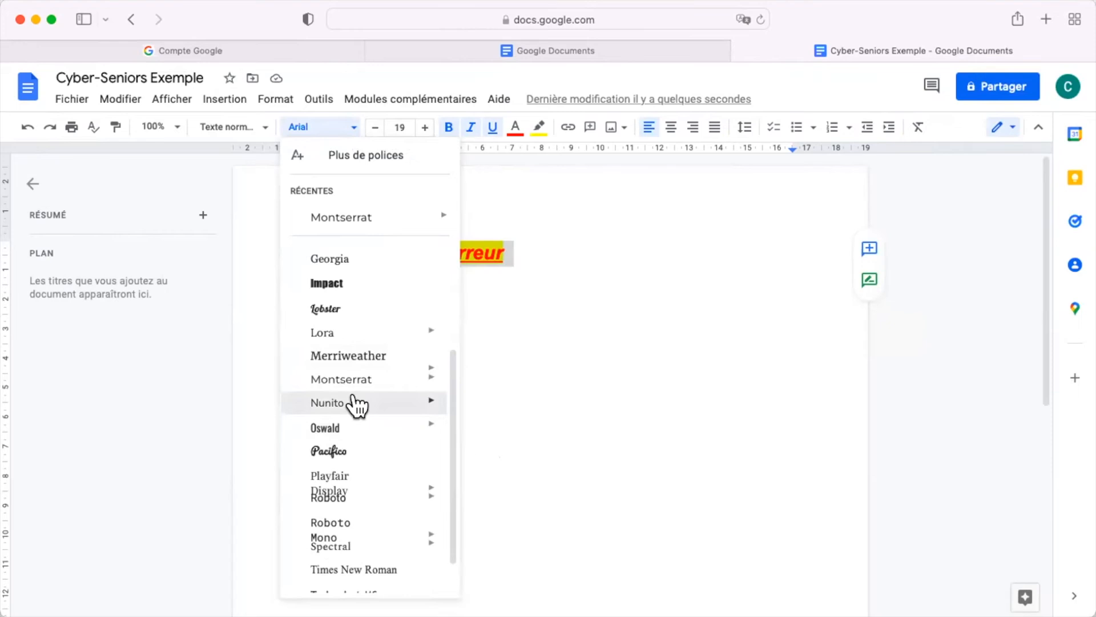
{"action": "left_click", "coordinate": [351, 403]}
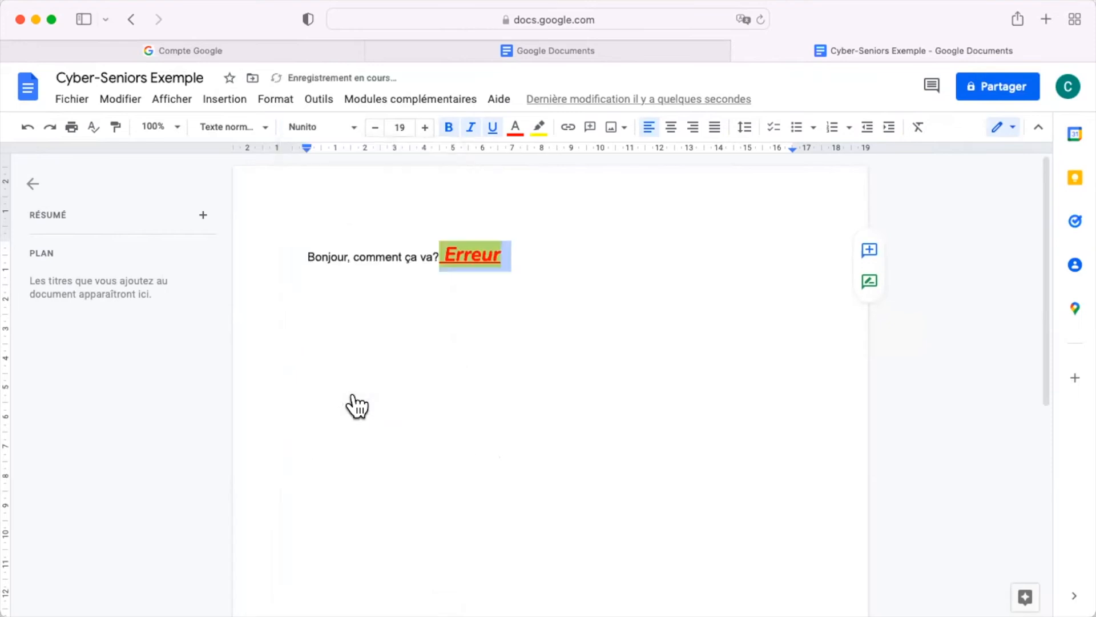
{"action": "left_click", "coordinate": [528, 262]}
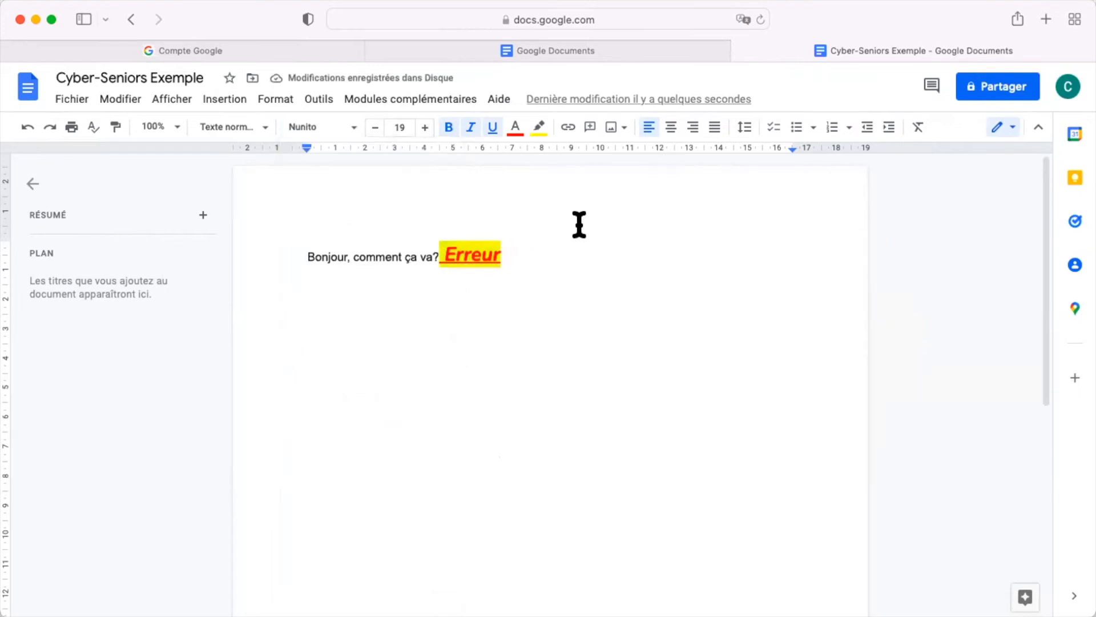
Step: Try centred and right alignment on the greeting line, settle on justified, and look at the line spacing options
{"action": "mouse_move", "coordinate": [530, 255]}
{"action": "left_mouse_down"}
{"action": "mouse_move", "coordinate": [469, 262]}
{"action": "mouse_move", "coordinate": [512, 258]}
{"action": "left_mouse_up"}
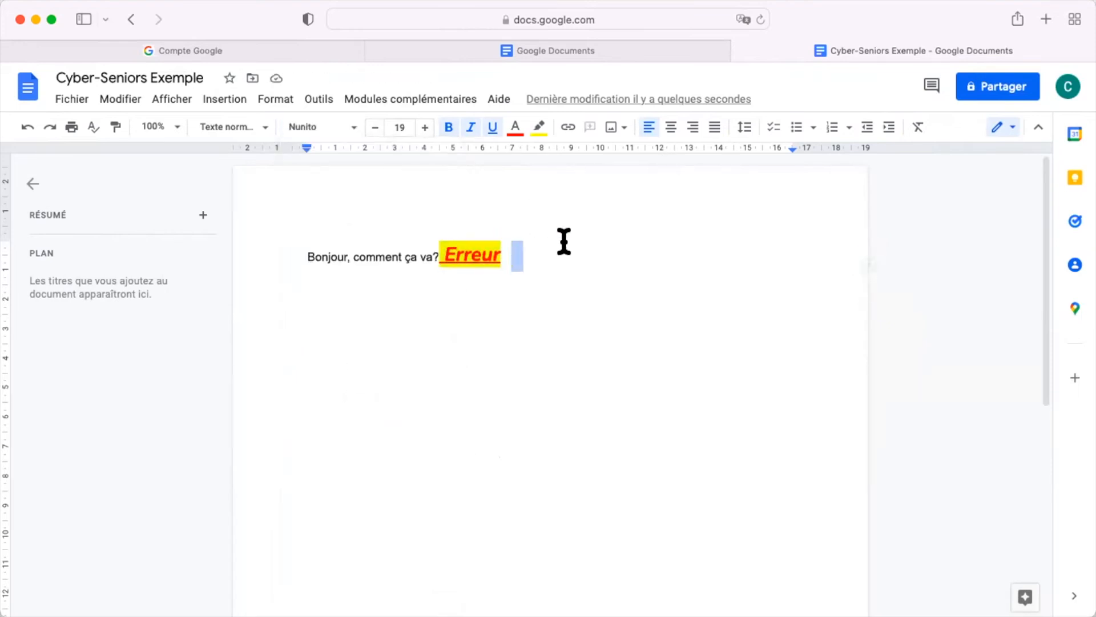
{"action": "left_click", "coordinate": [671, 128]}
{"action": "left_click", "coordinate": [693, 128]}
{"action": "left_click", "coordinate": [714, 128]}
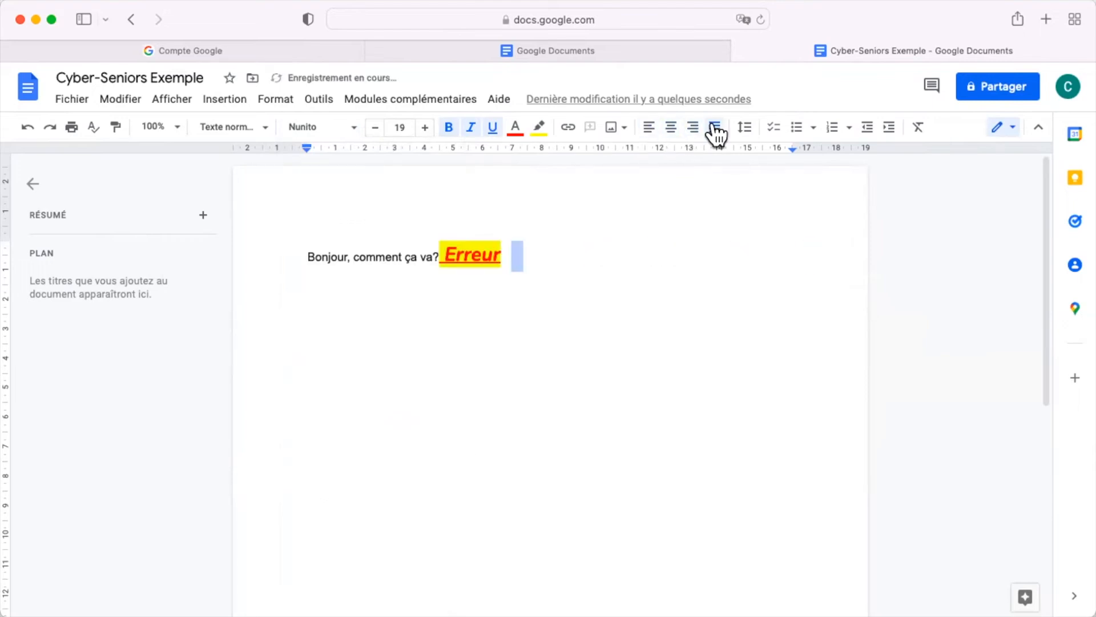
{"action": "left_click", "coordinate": [744, 129]}
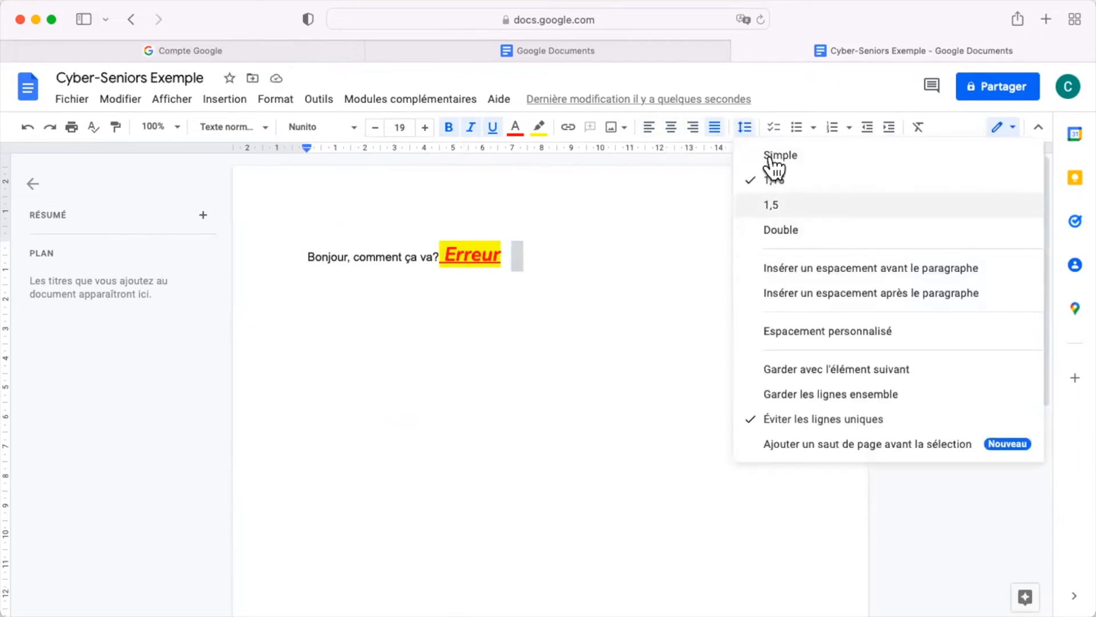
{"action": "left_click", "coordinate": [747, 129]}
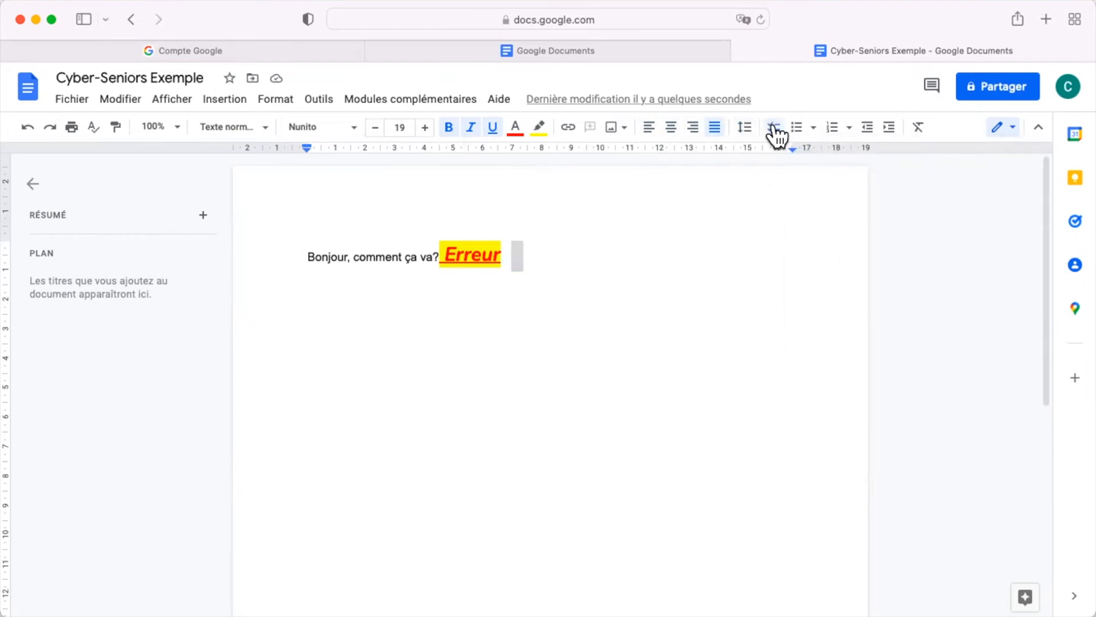
Step: Try checklist, bulleted and numbered formats on the greeting line, remove the list, and undo and redo that removal
{"action": "left_click", "coordinate": [774, 128]}
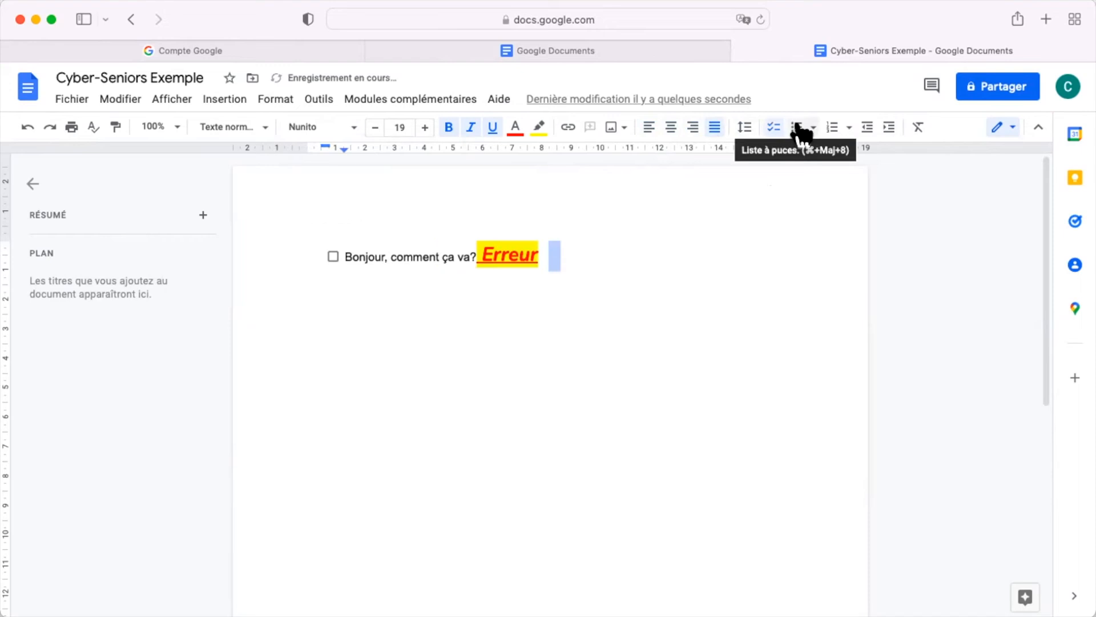
{"action": "left_click", "coordinate": [800, 130]}
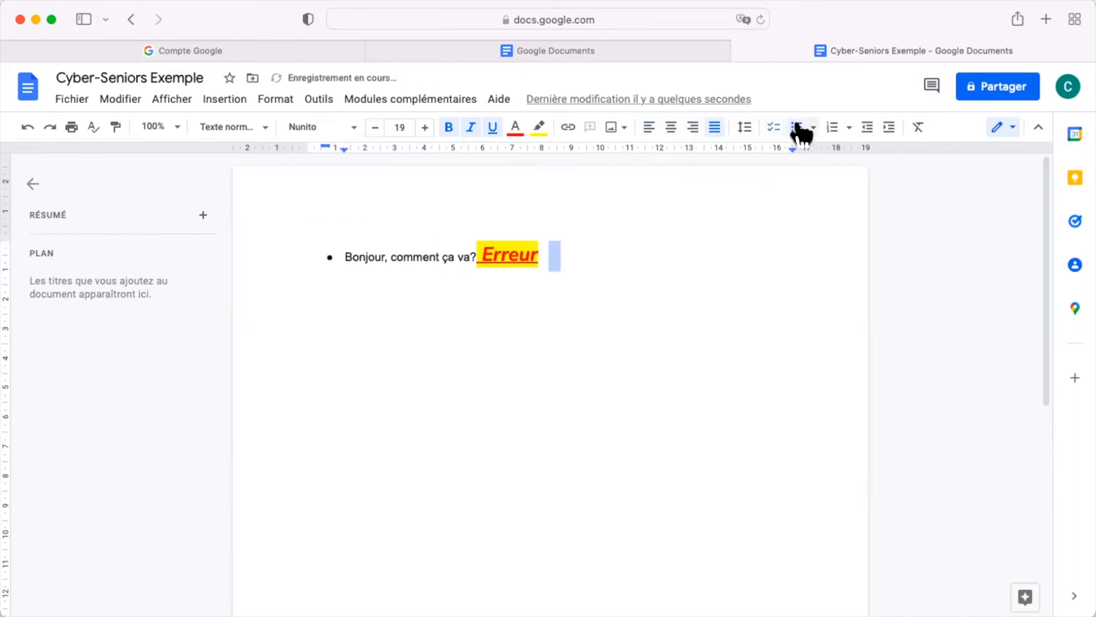
{"action": "left_click", "coordinate": [836, 129]}
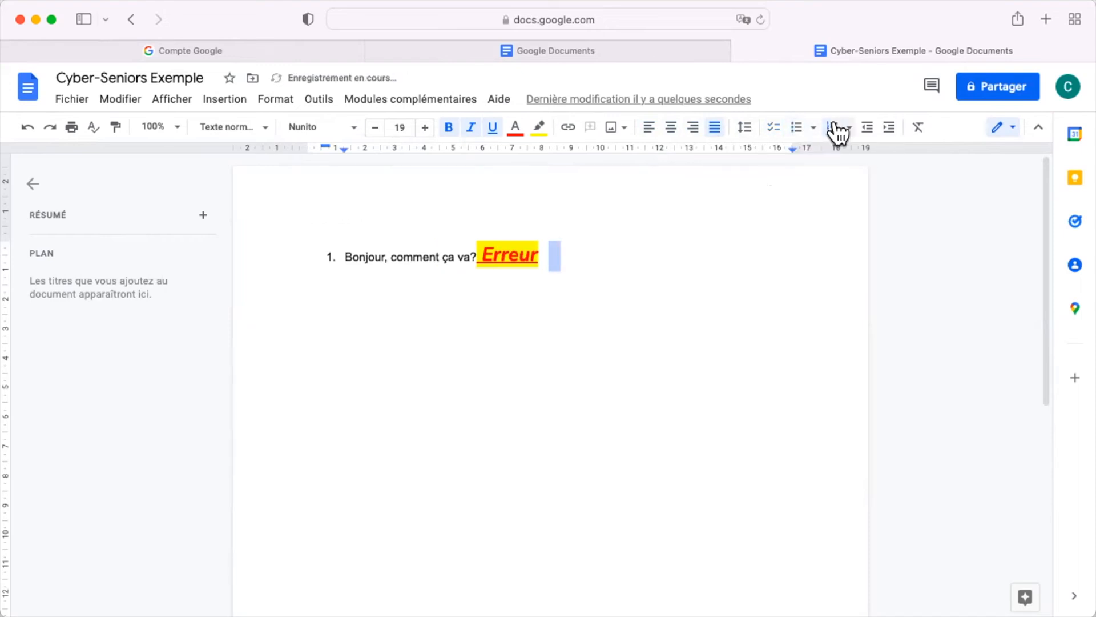
{"action": "left_click", "coordinate": [835, 130]}
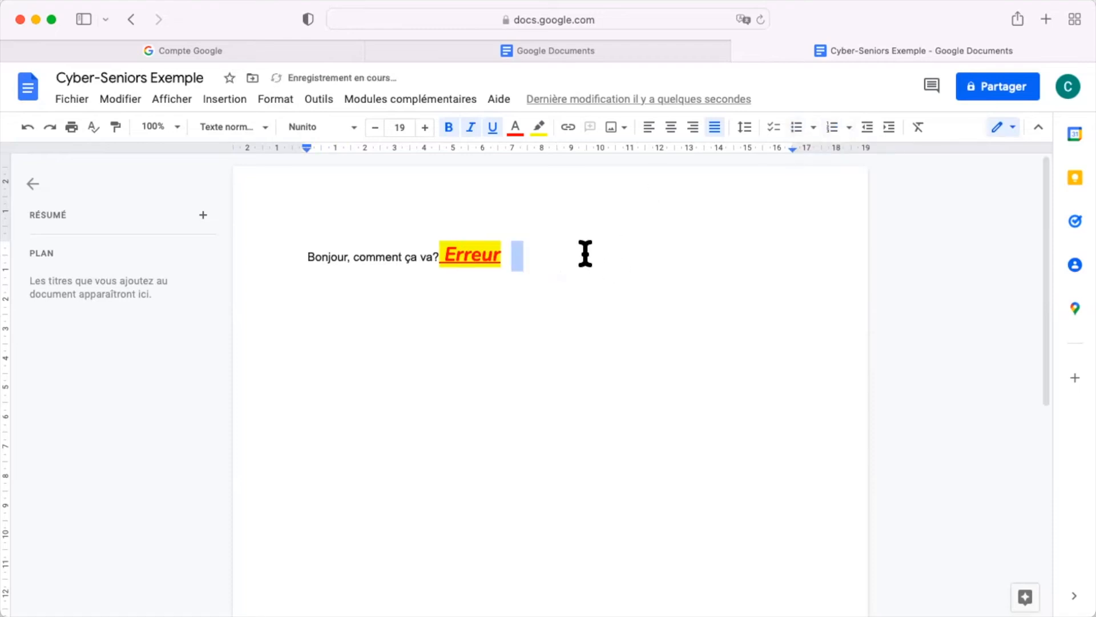
{"action": "left_click", "coordinate": [27, 128]}
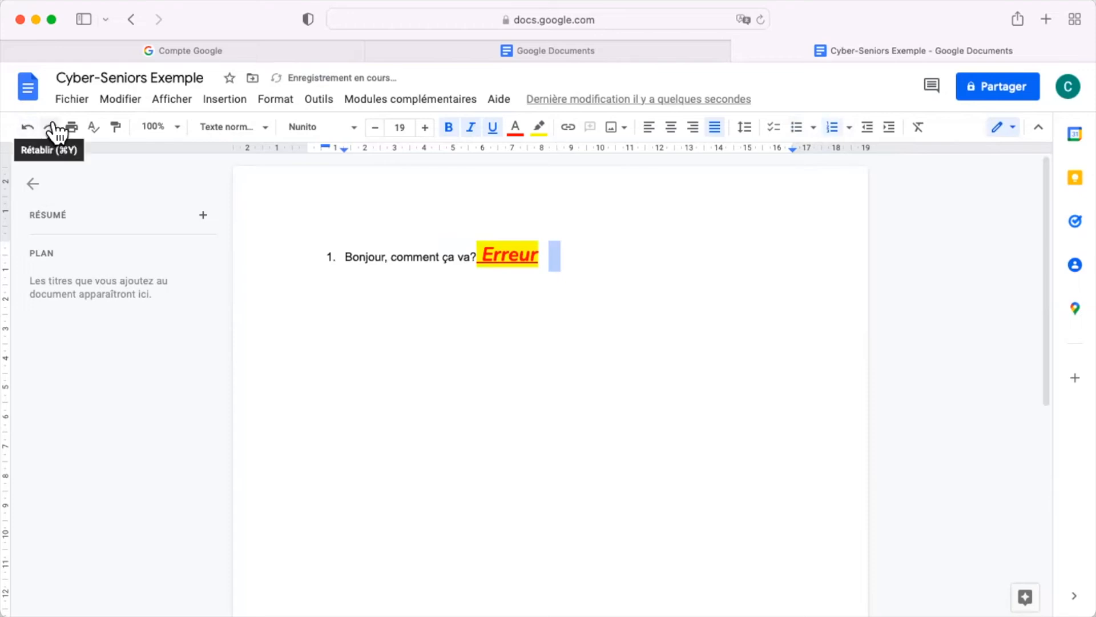
{"action": "left_click", "coordinate": [52, 128]}
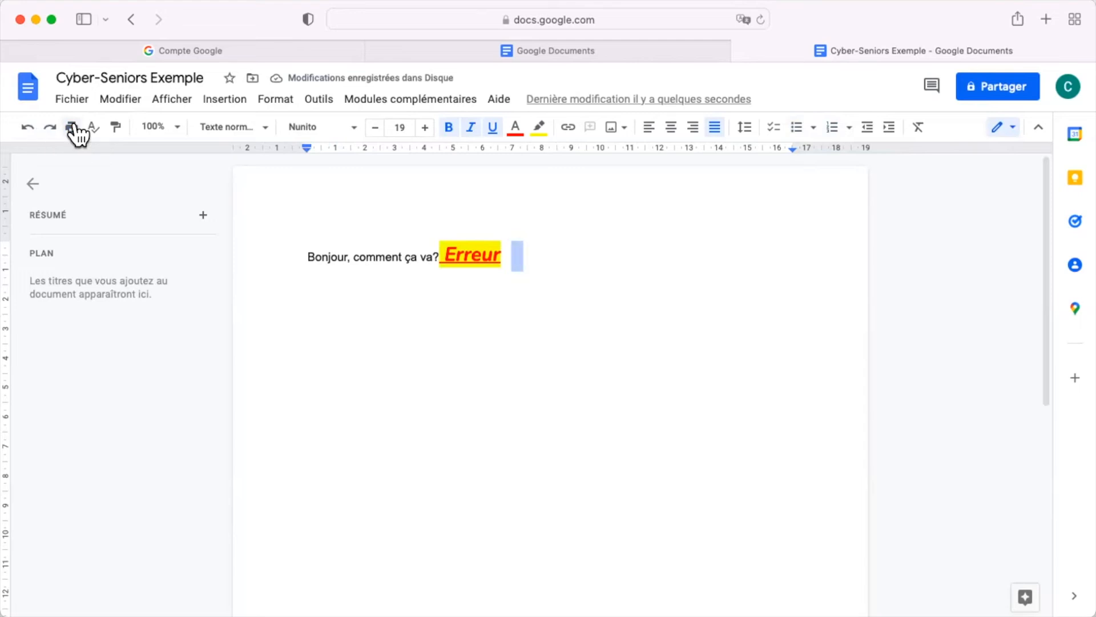
Step: Print the document and allow downloads from docs.google.com
{"action": "left_click", "coordinate": [72, 128]}
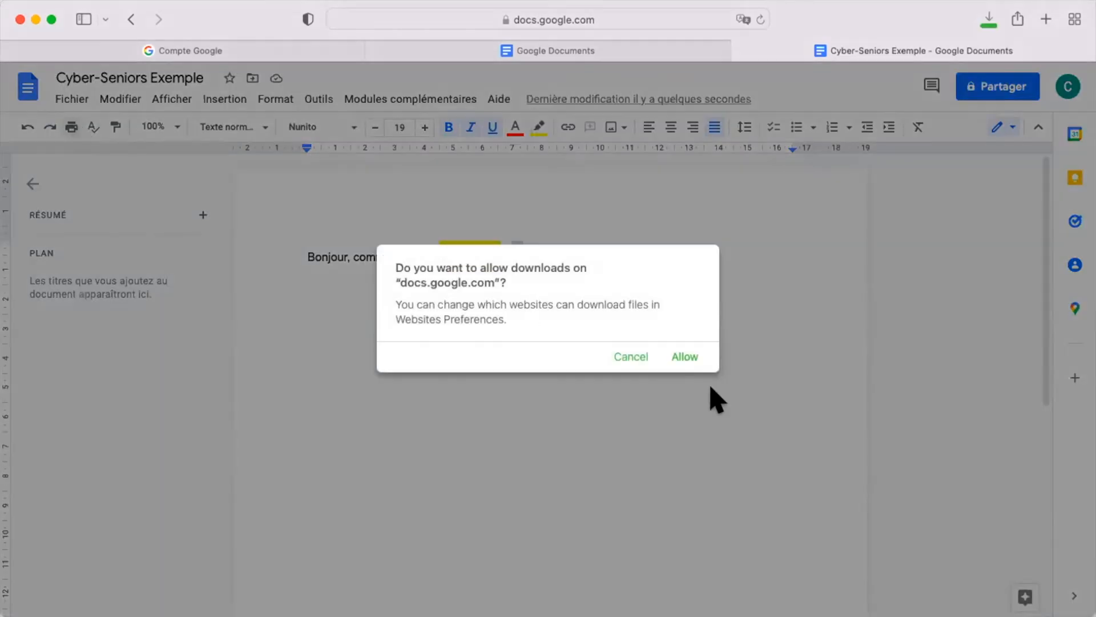
{"action": "left_click", "coordinate": [687, 357]}
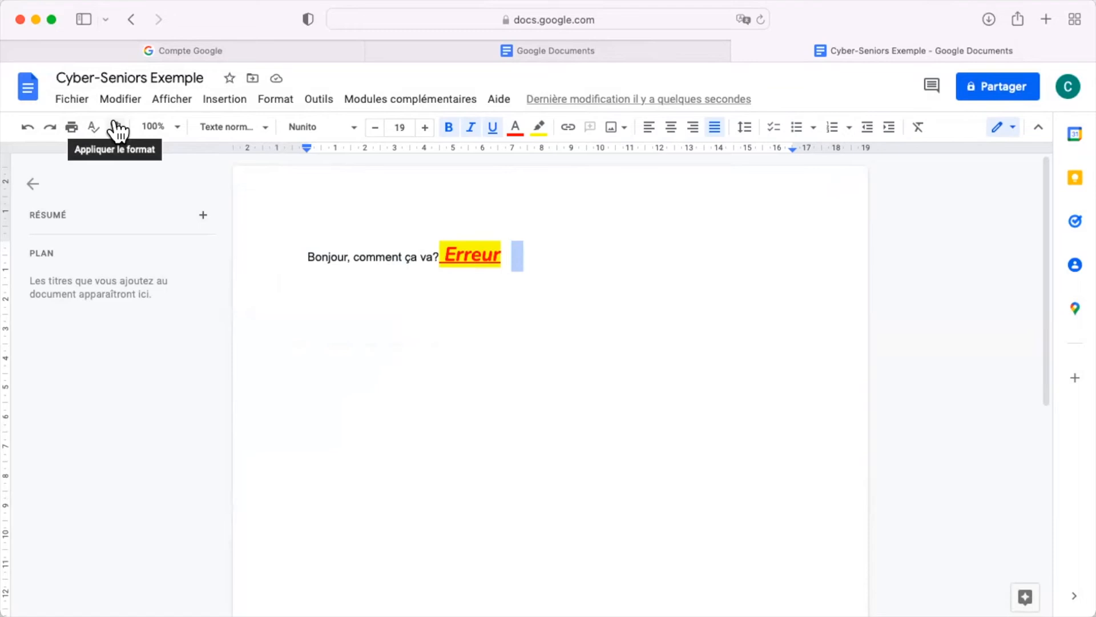
Step: Enlarge the document view to 125% and further to 150%, and place the cursor at the end of the line
{"action": "left_click", "coordinate": [177, 127]}
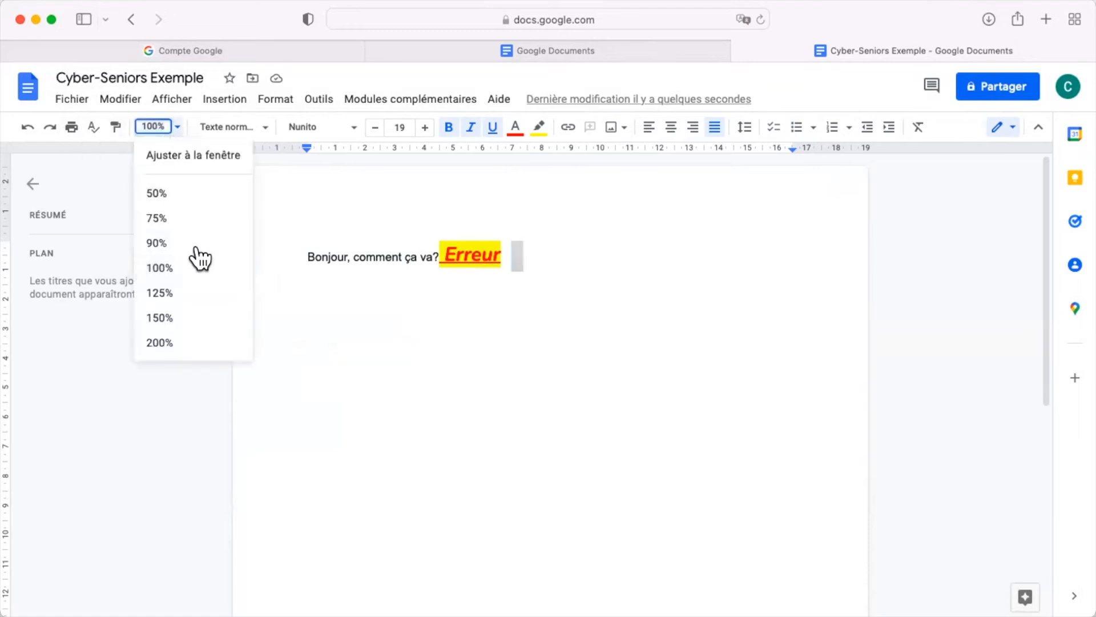
{"action": "left_click", "coordinate": [171, 293]}
{"action": "left_click", "coordinate": [177, 127]}
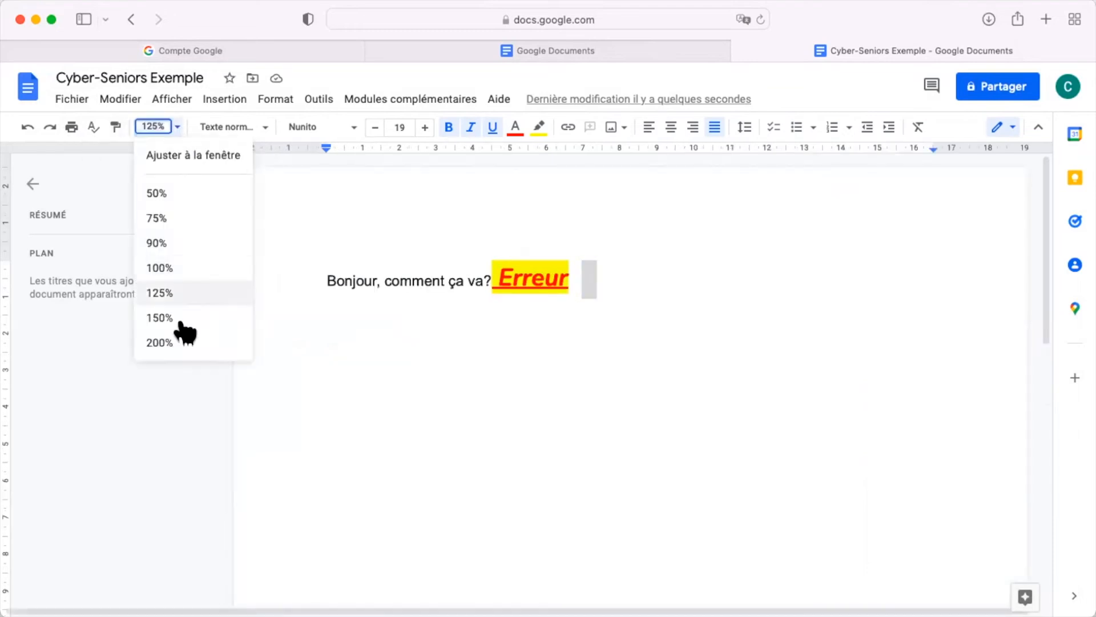
{"action": "left_click", "coordinate": [179, 323]}
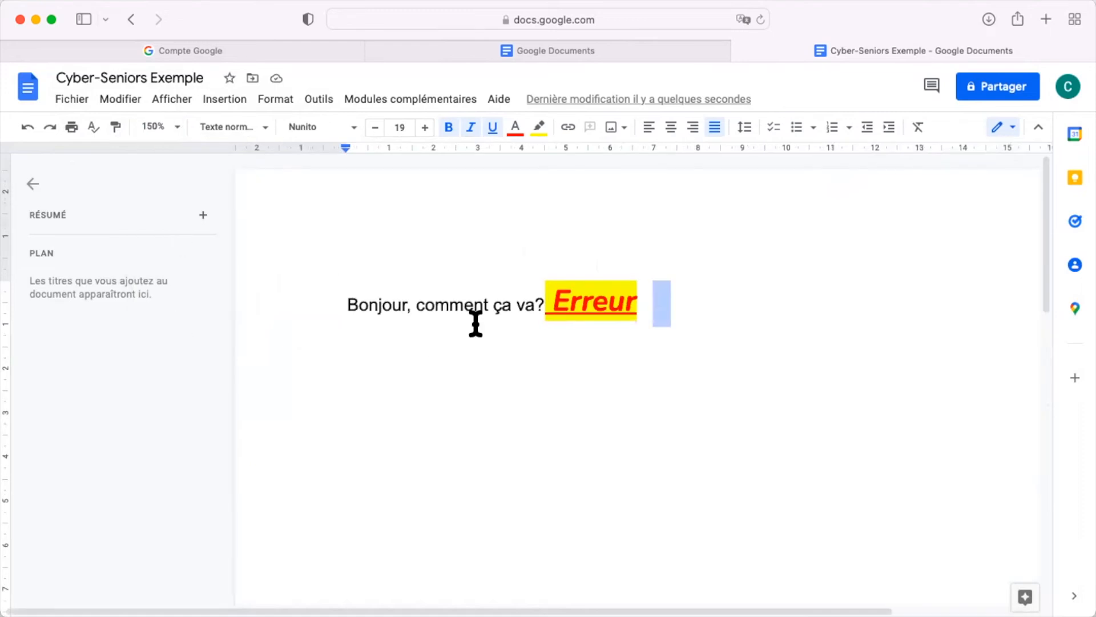
{"action": "left_click", "coordinate": [669, 304]}
{"action": "scroll", "coordinate": [651, 310], "scroll_direction": "right", "scroll_amount": 1}
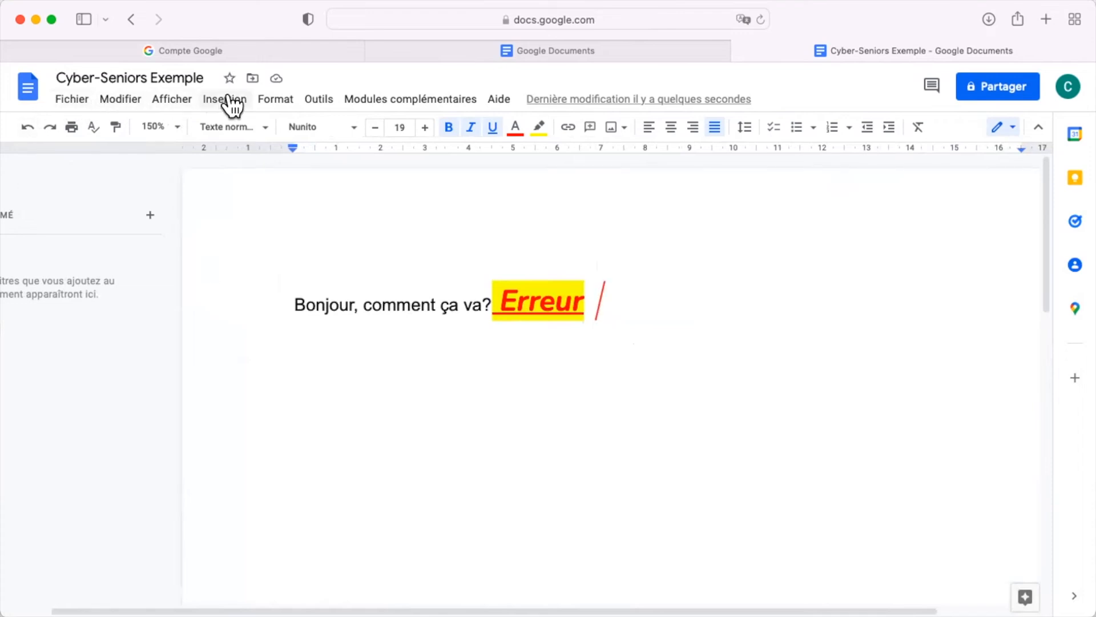
Step: Look through the file commands for sharing, copying, e-mailing, downloading in other formats, moving and printing the document
{"action": "left_click", "coordinate": [79, 102]}
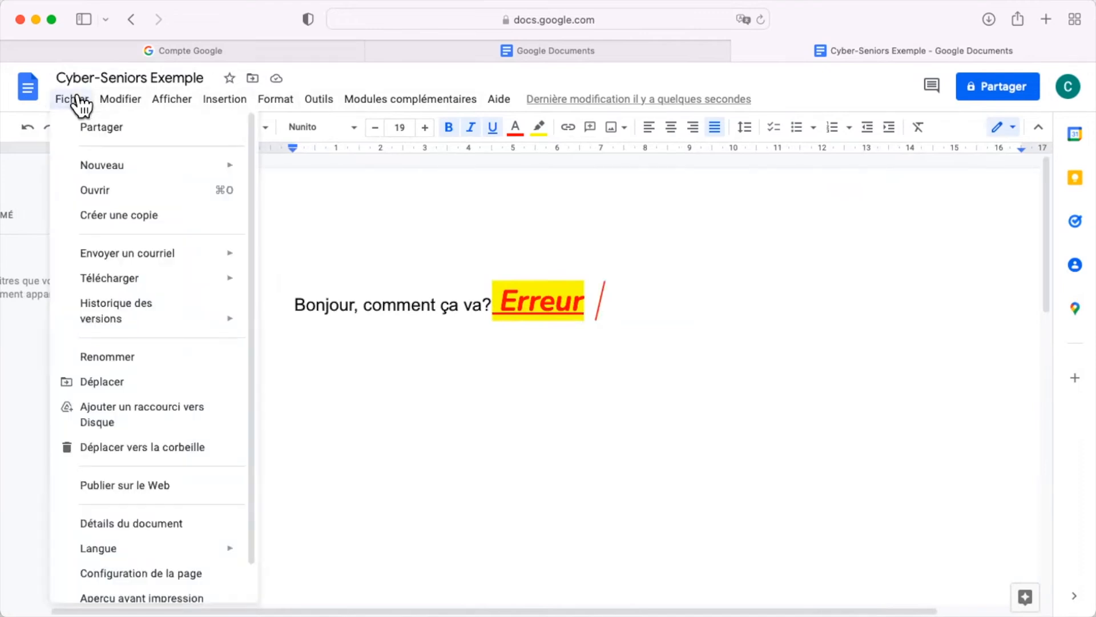
{"action": "mouse_move", "coordinate": [120, 99]}
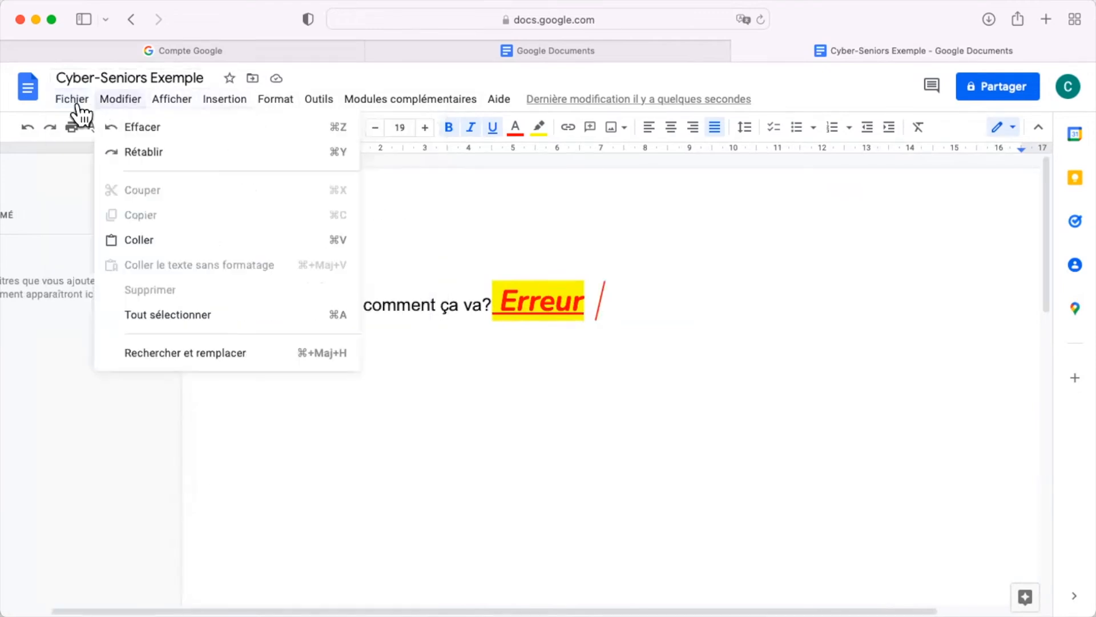
{"action": "mouse_move", "coordinate": [73, 100]}
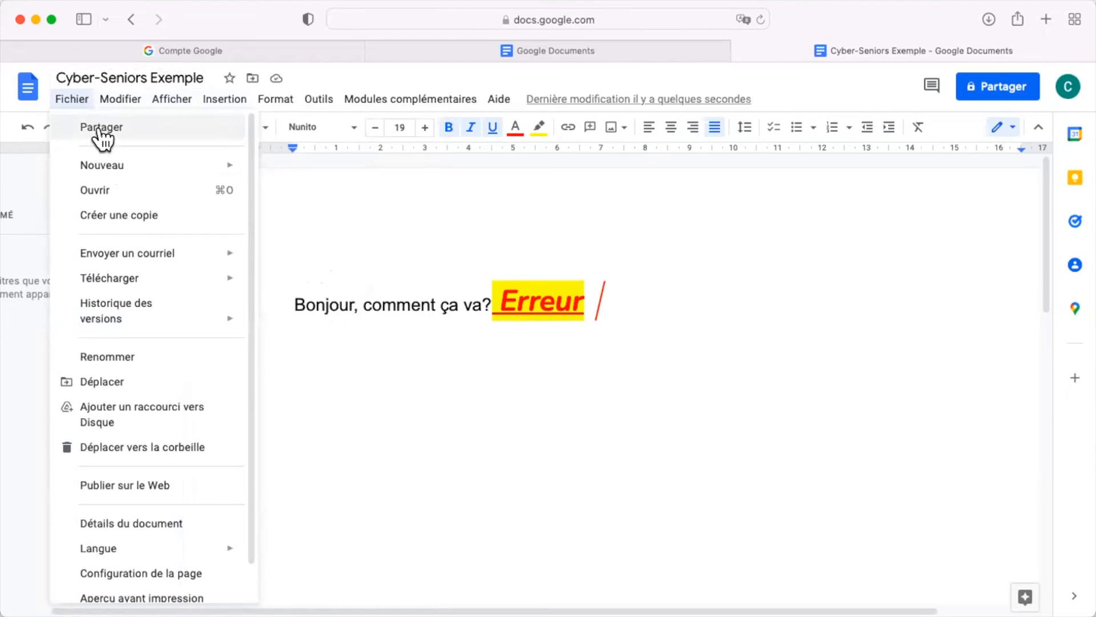
{"action": "mouse_move", "coordinate": [101, 168]}
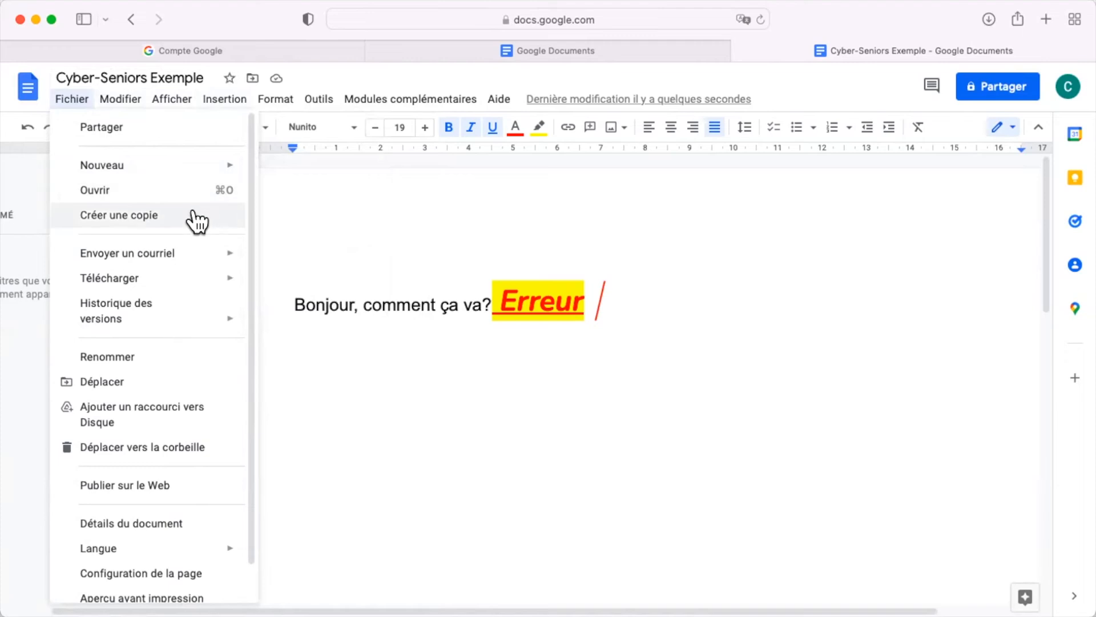
{"action": "mouse_move", "coordinate": [191, 258]}
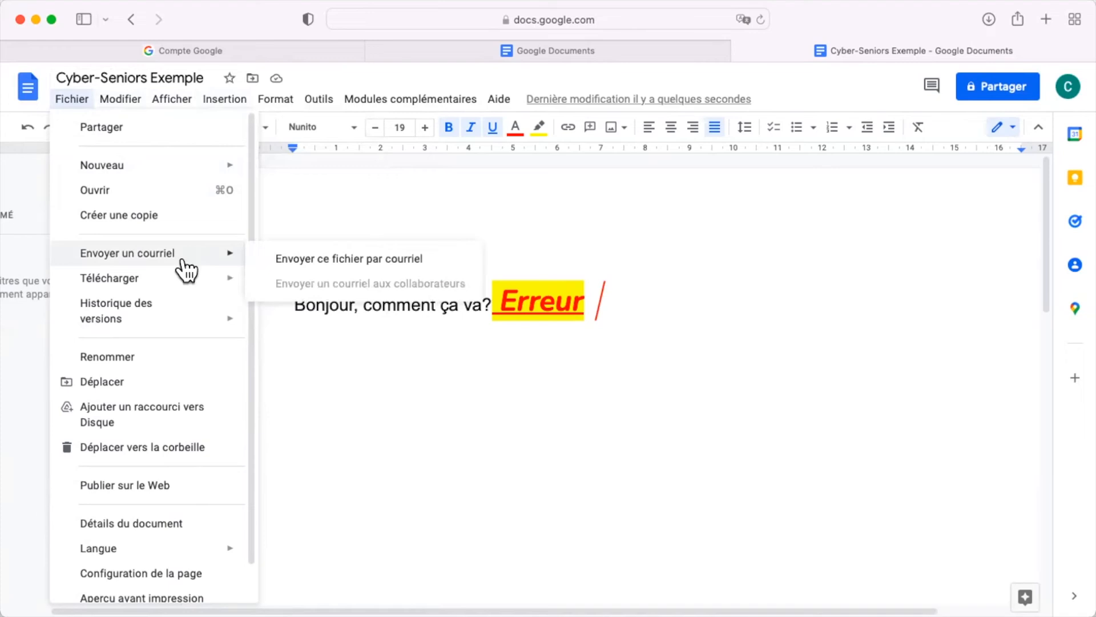
{"action": "mouse_move", "coordinate": [171, 286]}
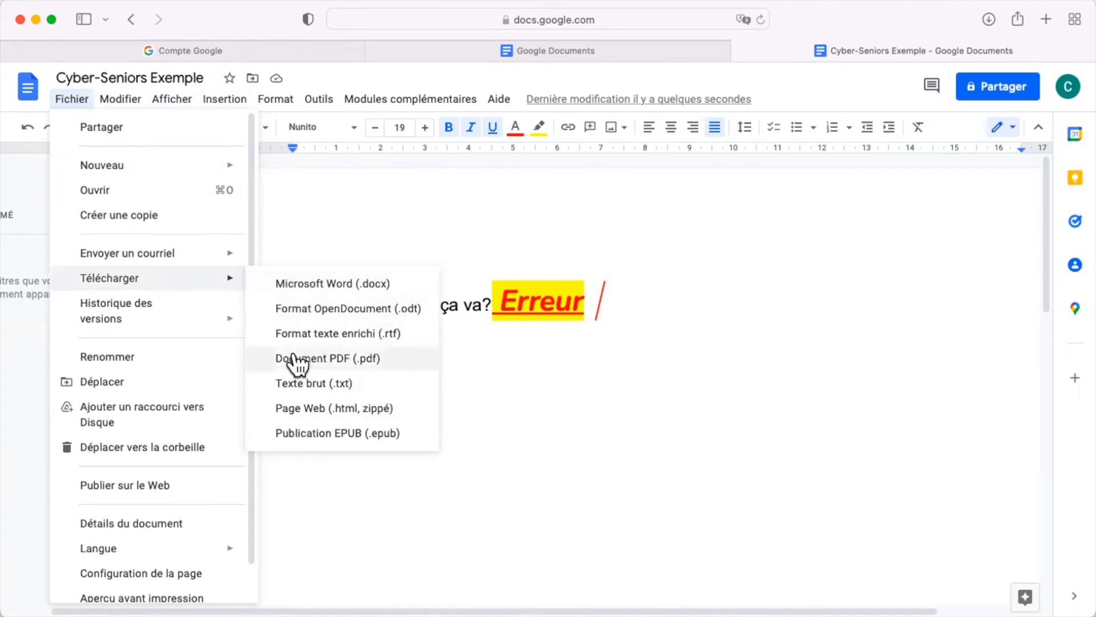
{"action": "mouse_move", "coordinate": [157, 329]}
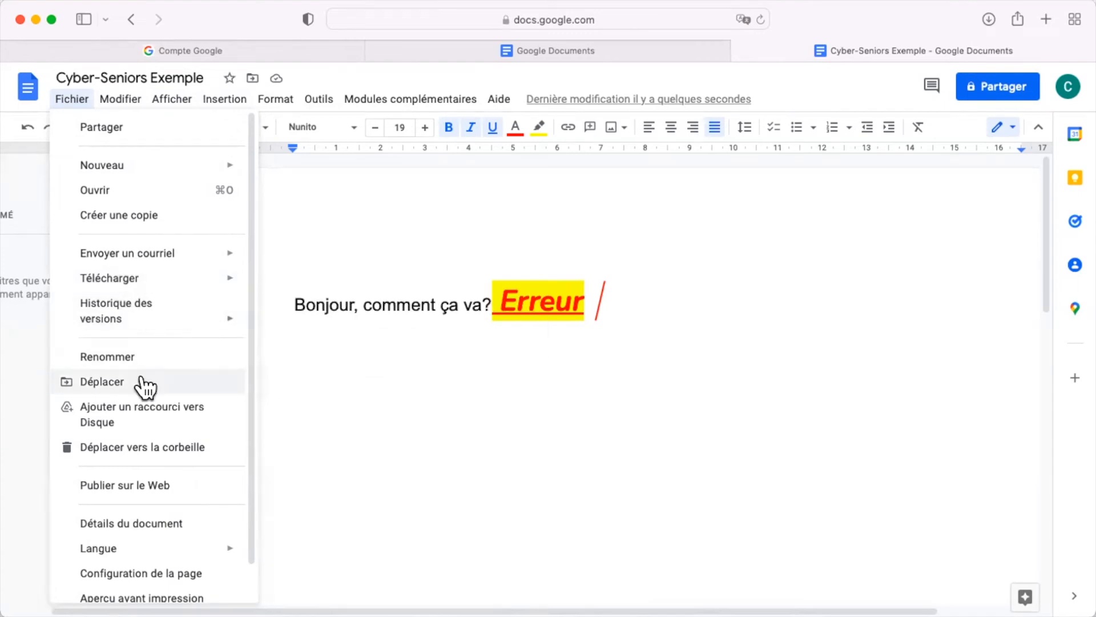
{"action": "scroll", "coordinate": [143, 382], "scroll_direction": "down", "scroll_amount": 2}
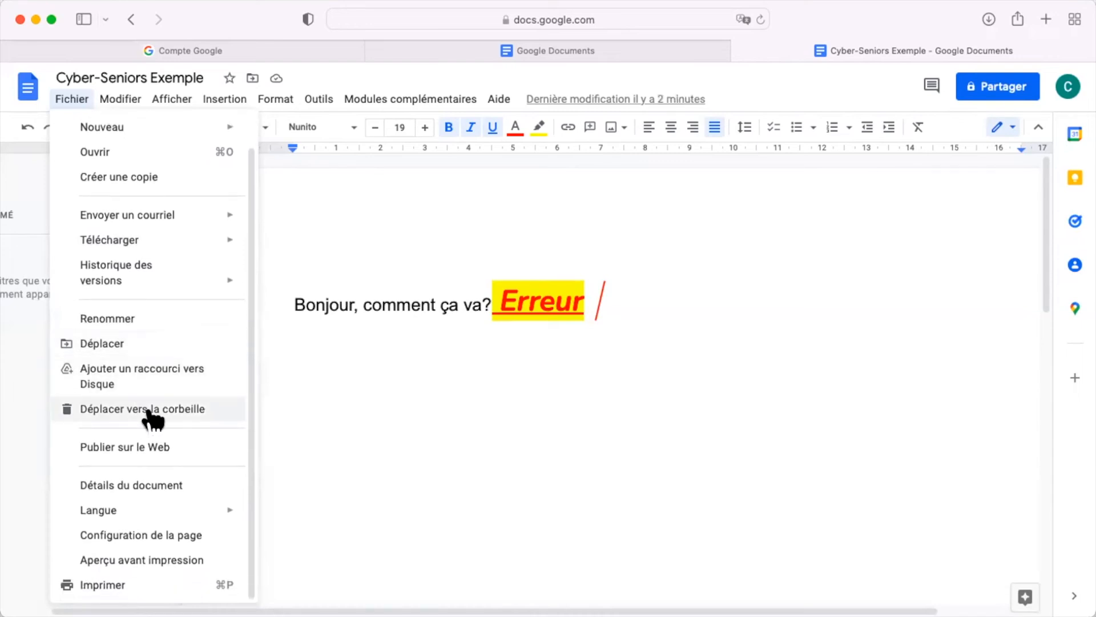
Step: Look through the insertion commands for images, tables, drawings, charts, special characters, watermarks, page numbers, links and comments
{"action": "mouse_move", "coordinate": [235, 102]}
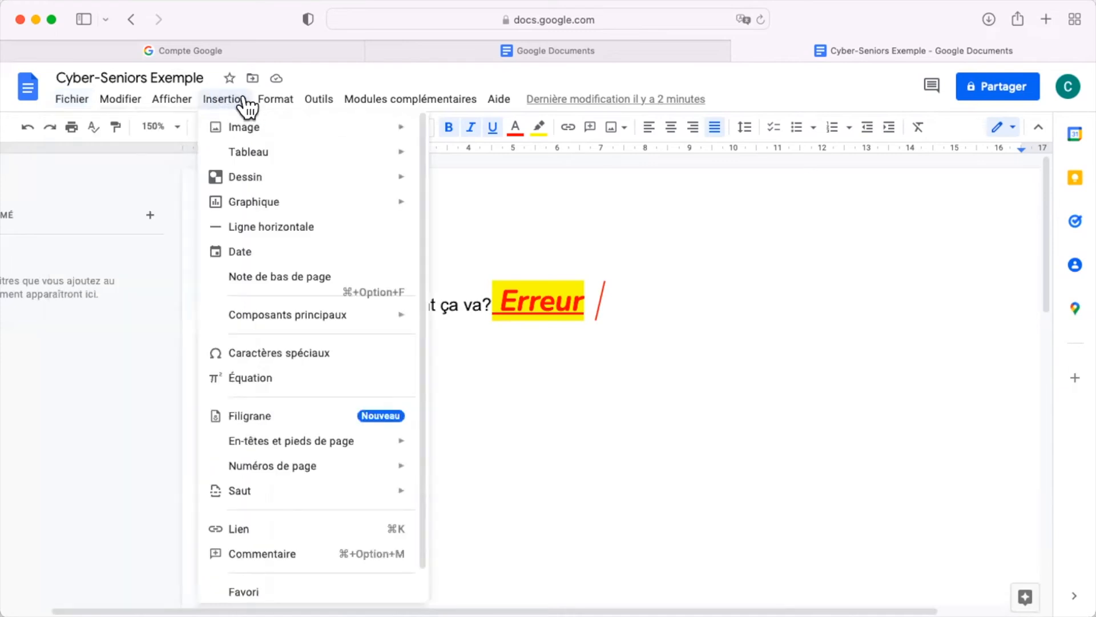
{"action": "mouse_move", "coordinate": [260, 129]}
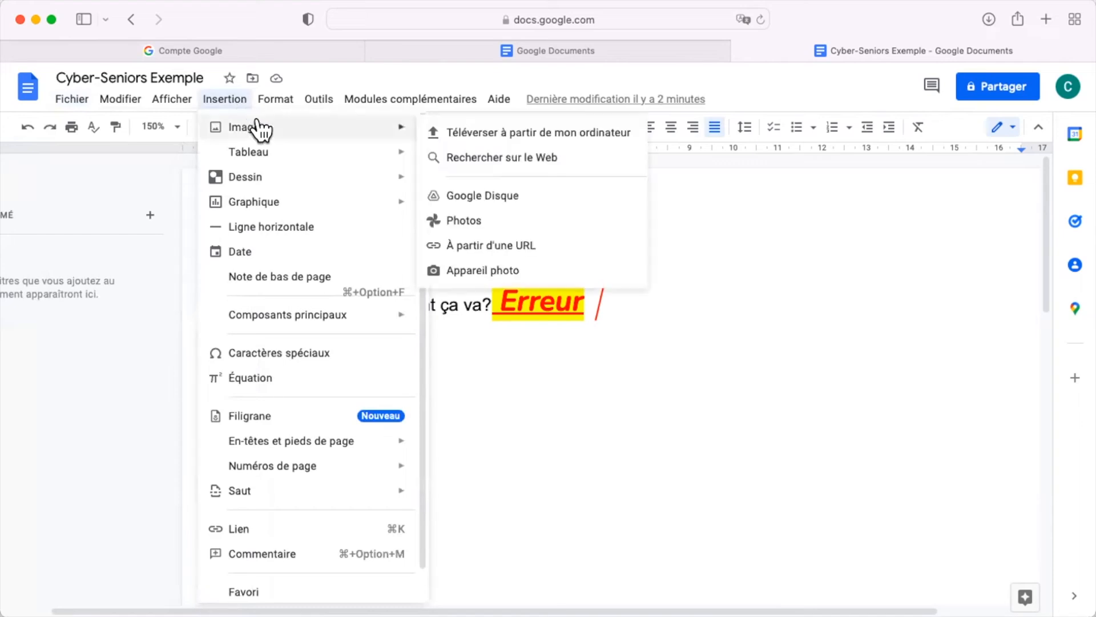
{"action": "mouse_move", "coordinate": [264, 154]}
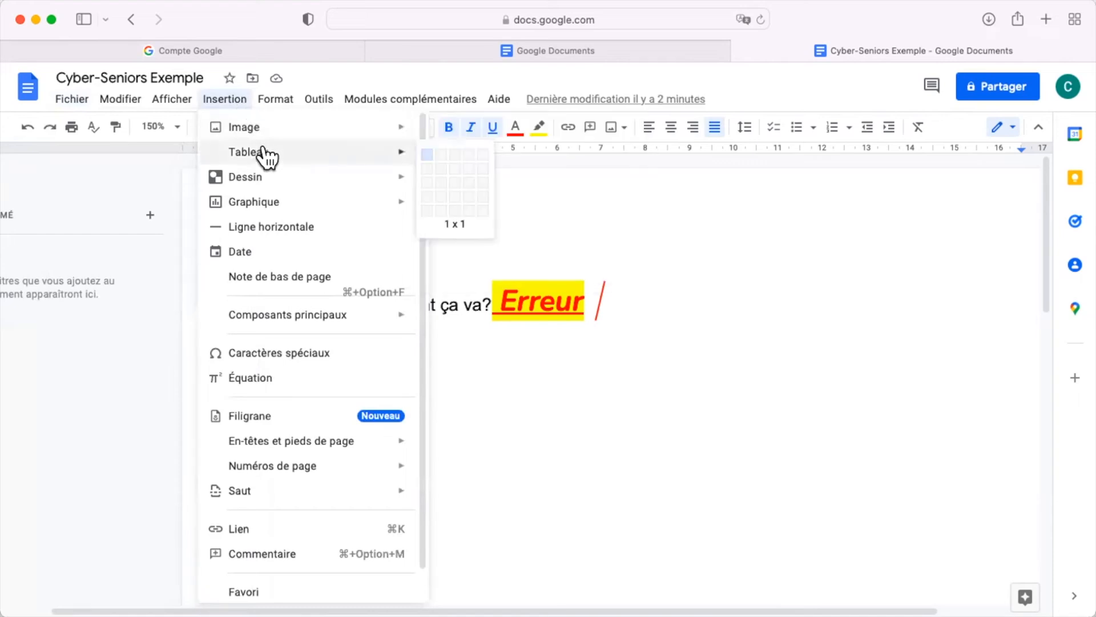
{"action": "mouse_move", "coordinate": [271, 178]}
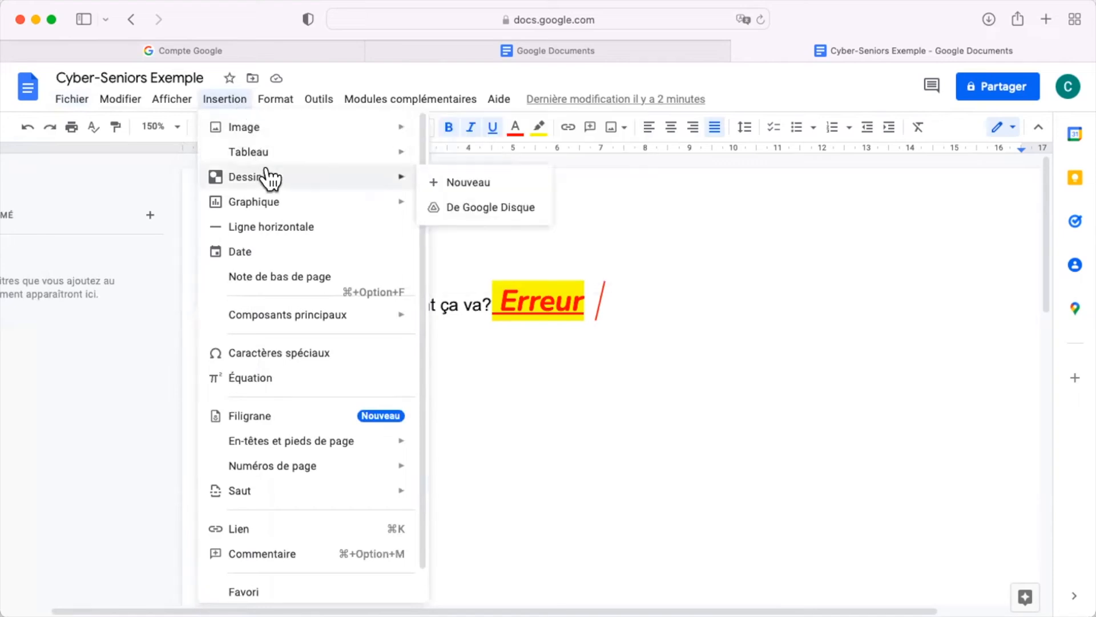
{"action": "mouse_move", "coordinate": [273, 207]}
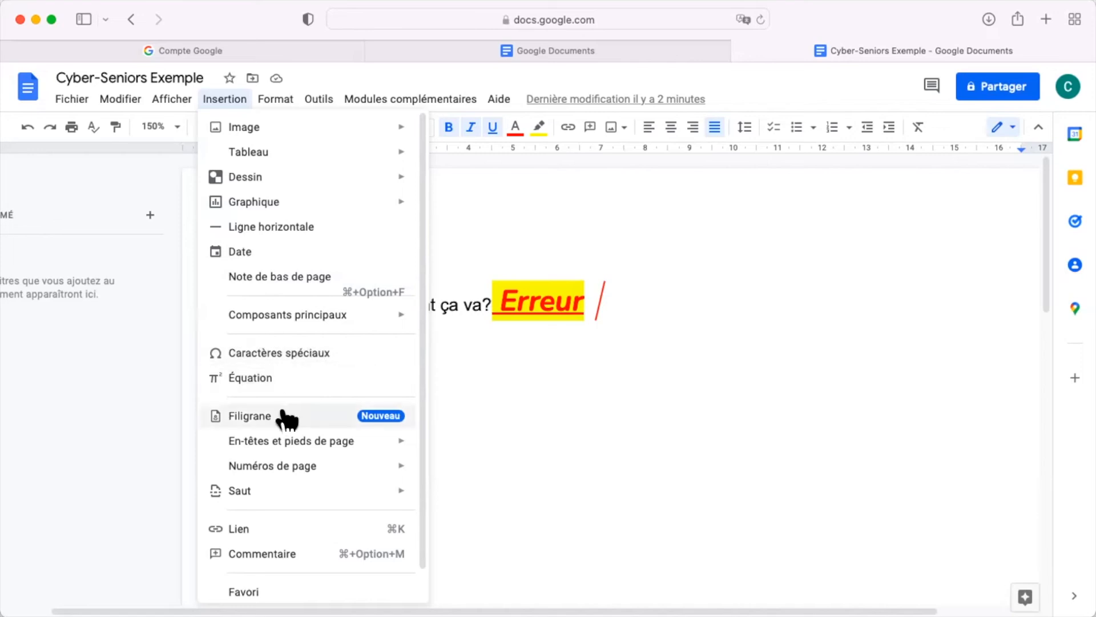
{"action": "scroll", "coordinate": [303, 350], "scroll_direction": "down", "scroll_amount": 1}
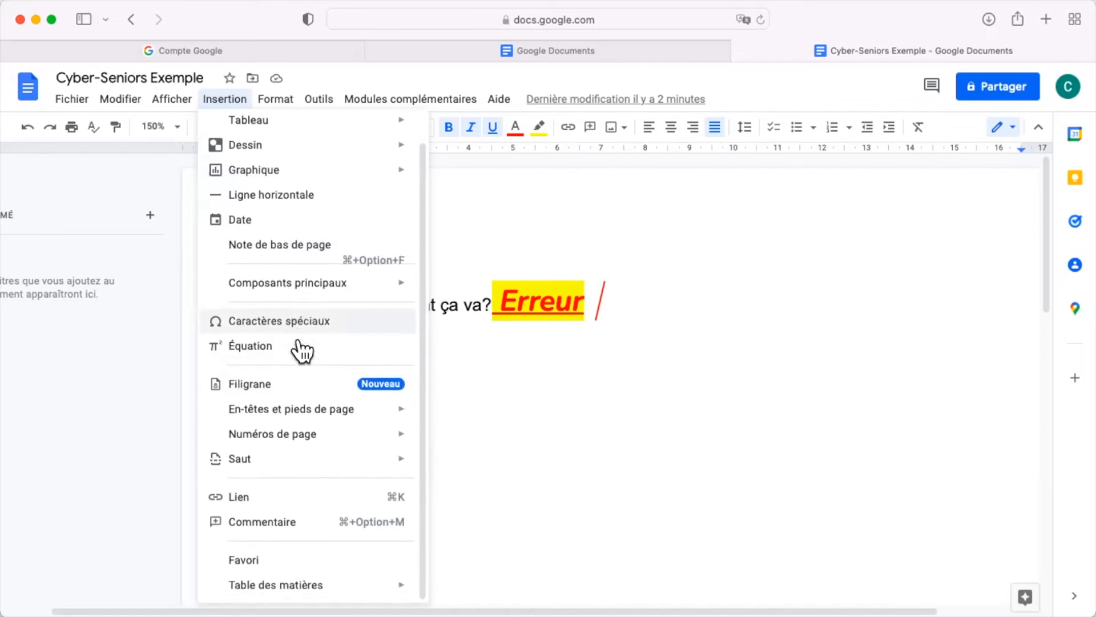
Step: Add the comment "Commentaire" to the highlighted word Erreur and mark that comment as resolved
{"action": "left_click", "coordinate": [292, 522]}
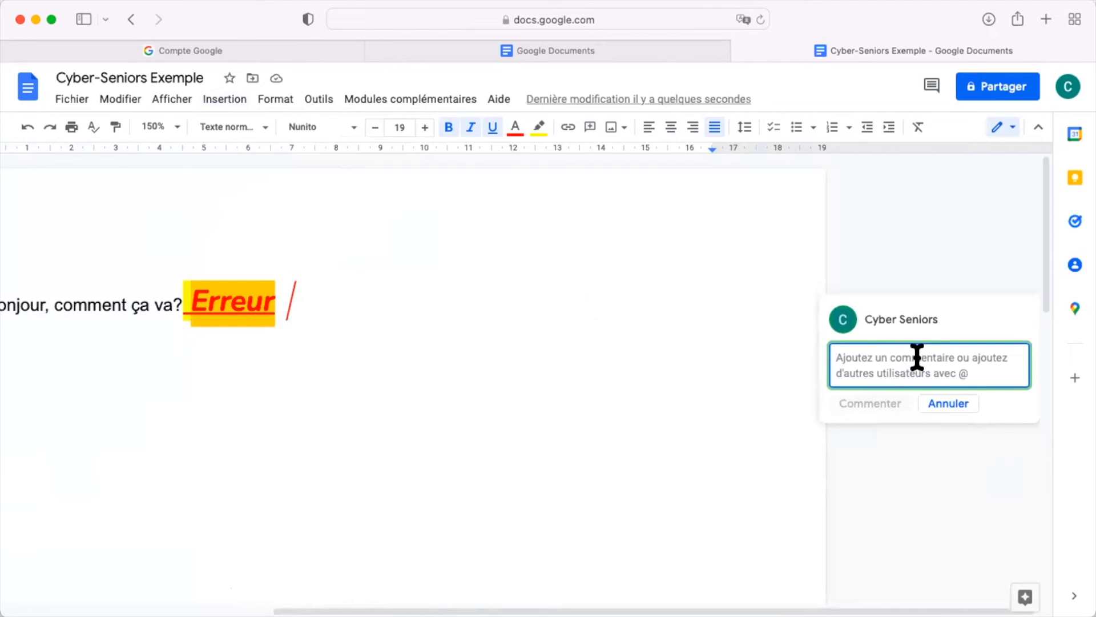
{"action": "type", "text": "Commentaire"}
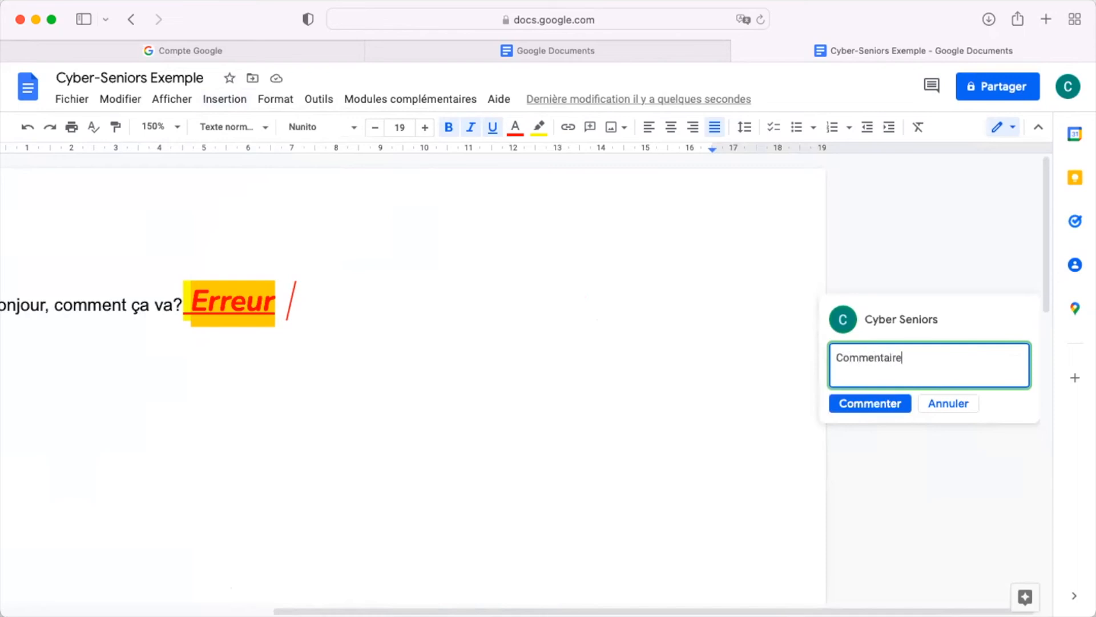
{"action": "left_click", "coordinate": [867, 407]}
{"action": "scroll", "coordinate": [713, 359], "scroll_direction": "right", "scroll_amount": 1}
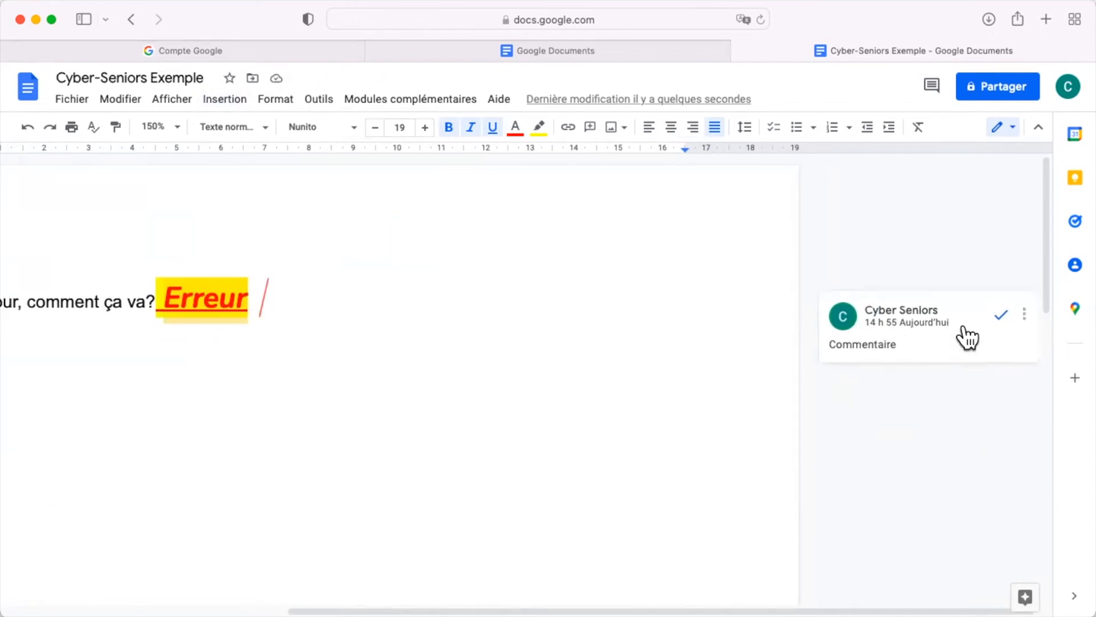
{"action": "left_click", "coordinate": [1000, 317]}
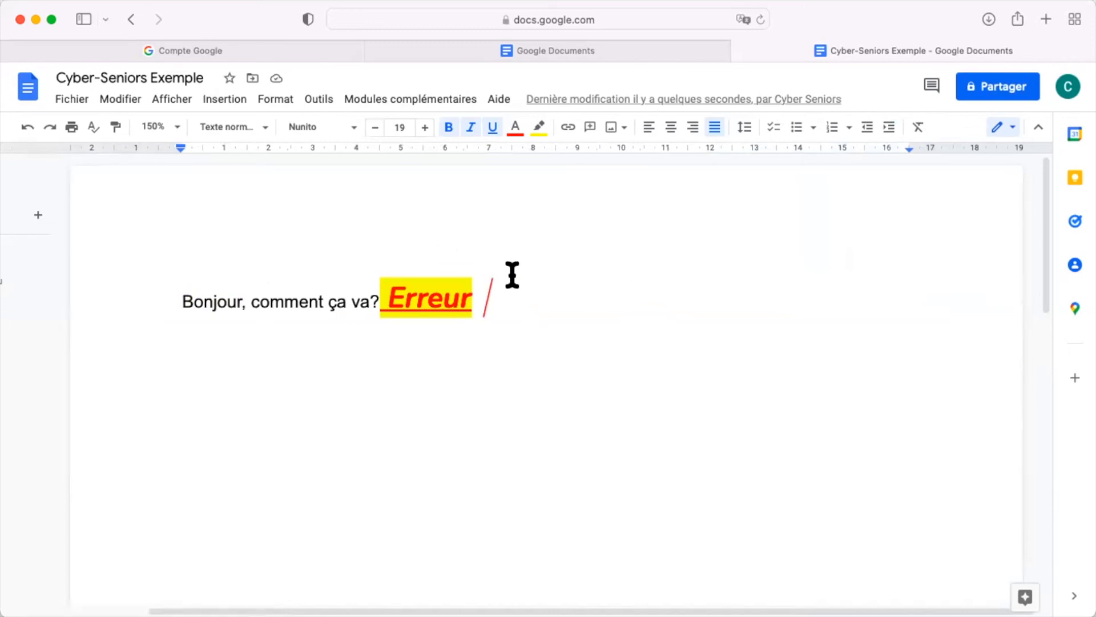
Step: Look through the help, add-on and tools commands, and place the cursor at the end of the greeting line
{"action": "left_click", "coordinate": [505, 102]}
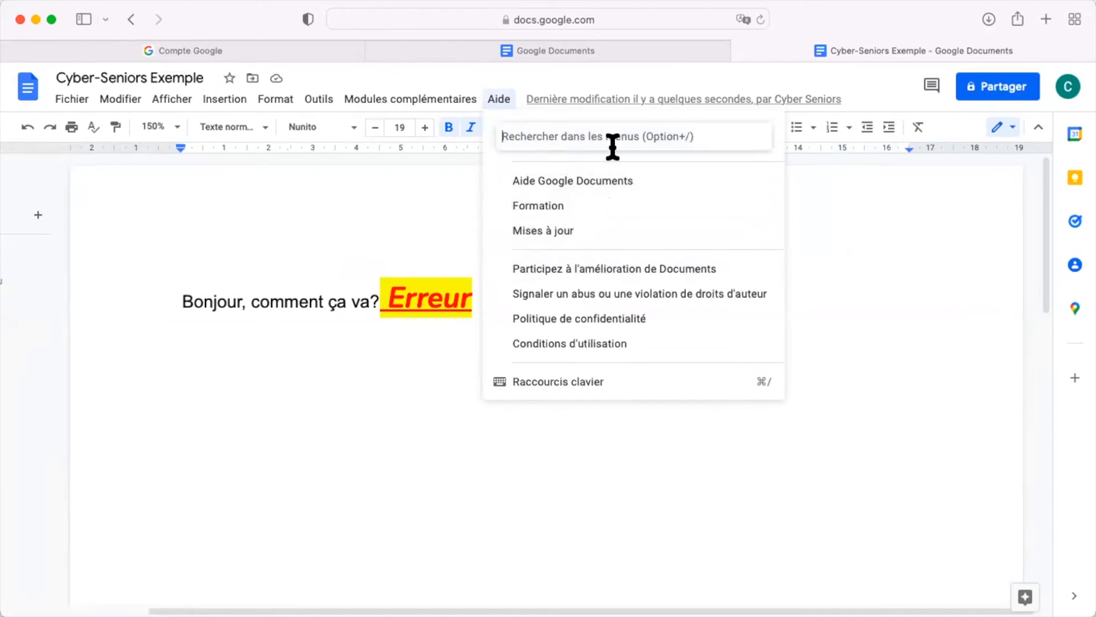
{"action": "left_click", "coordinate": [585, 132]}
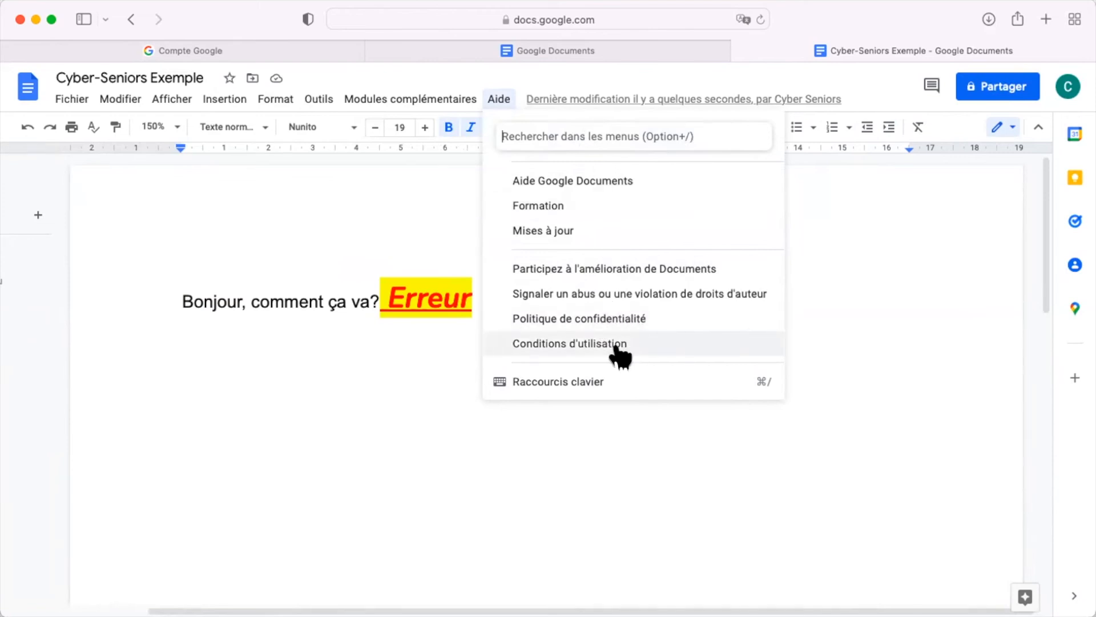
{"action": "left_click", "coordinate": [415, 340]}
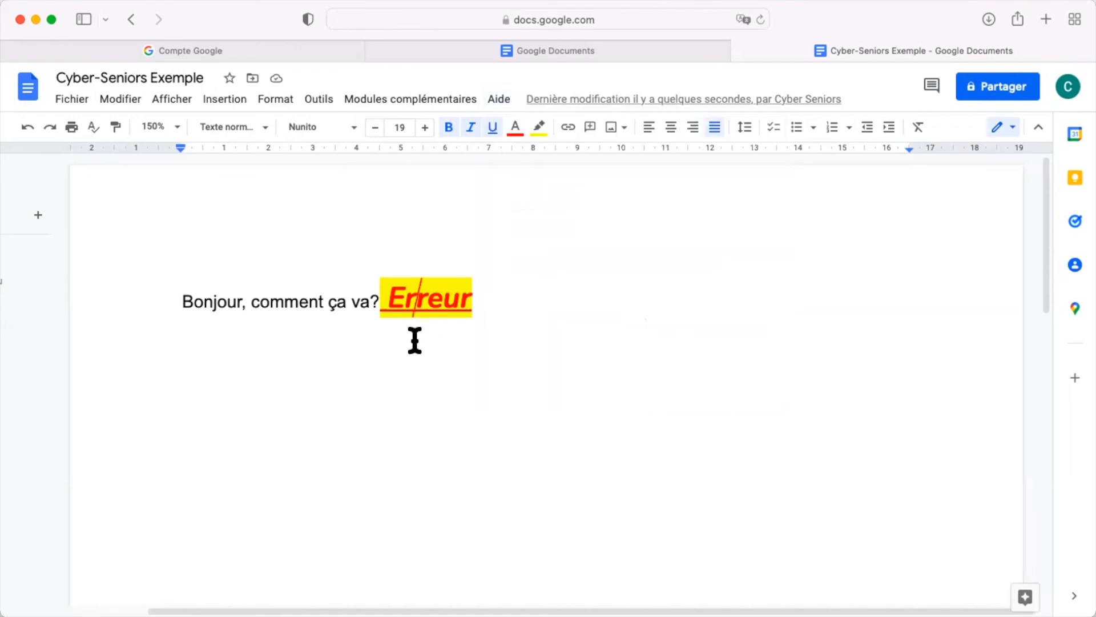
{"action": "left_click", "coordinate": [450, 100]}
{"action": "left_click", "coordinate": [450, 102]}
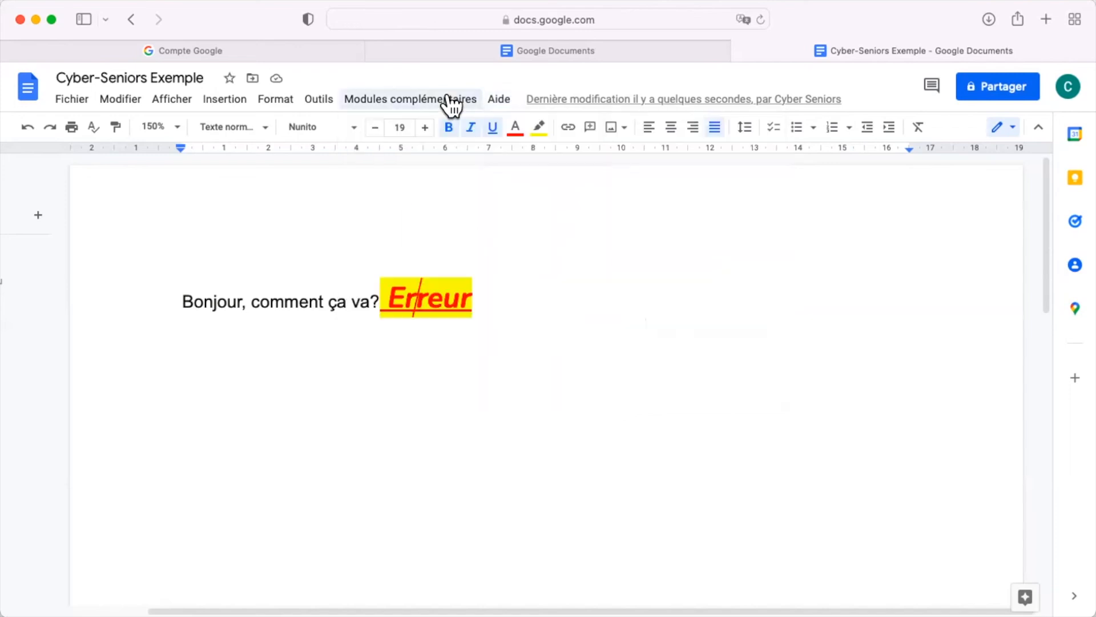
{"action": "left_click", "coordinate": [325, 103]}
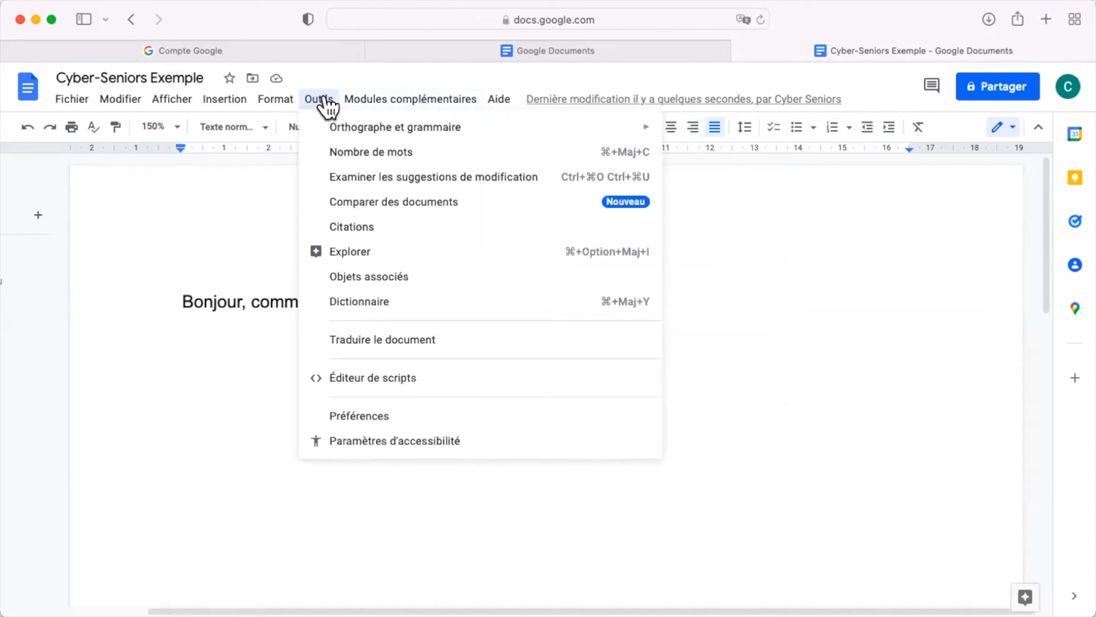
{"action": "left_click", "coordinate": [324, 103]}
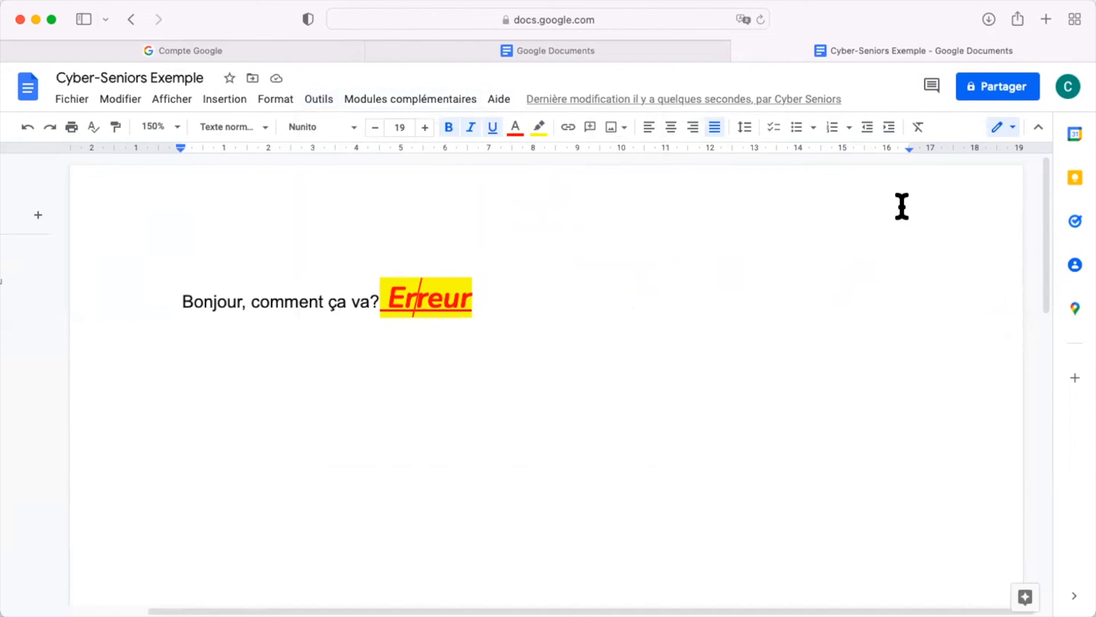
{"action": "left_click", "coordinate": [632, 294]}
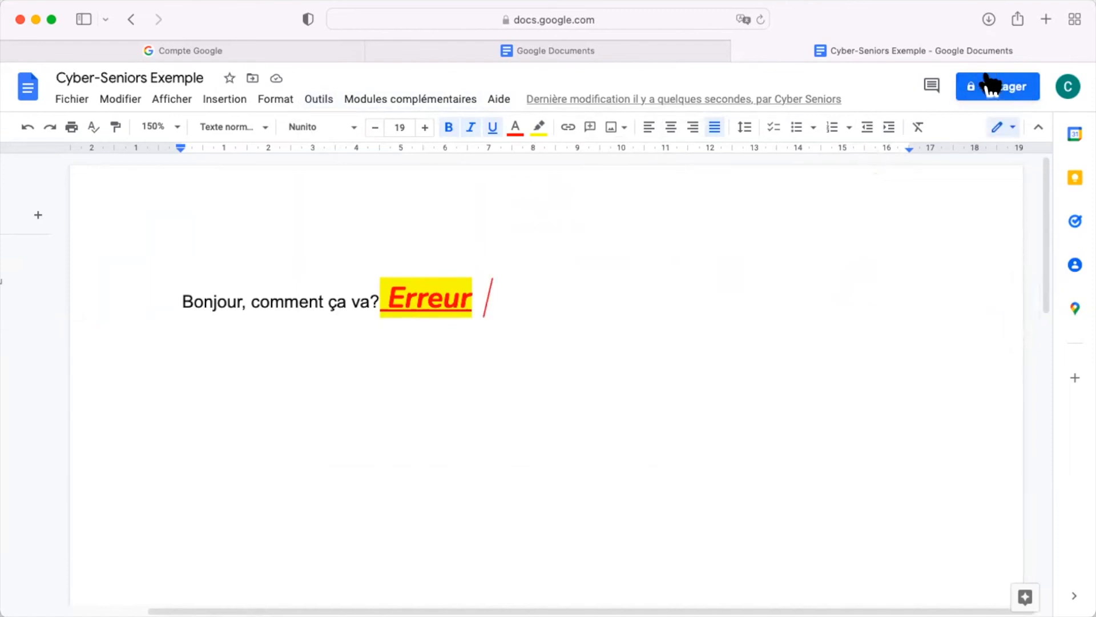
Step: Open the document's sharing settings, try adding a suggested contact as a recipient, and go back without sending the invitation
{"action": "left_click", "coordinate": [1017, 90]}
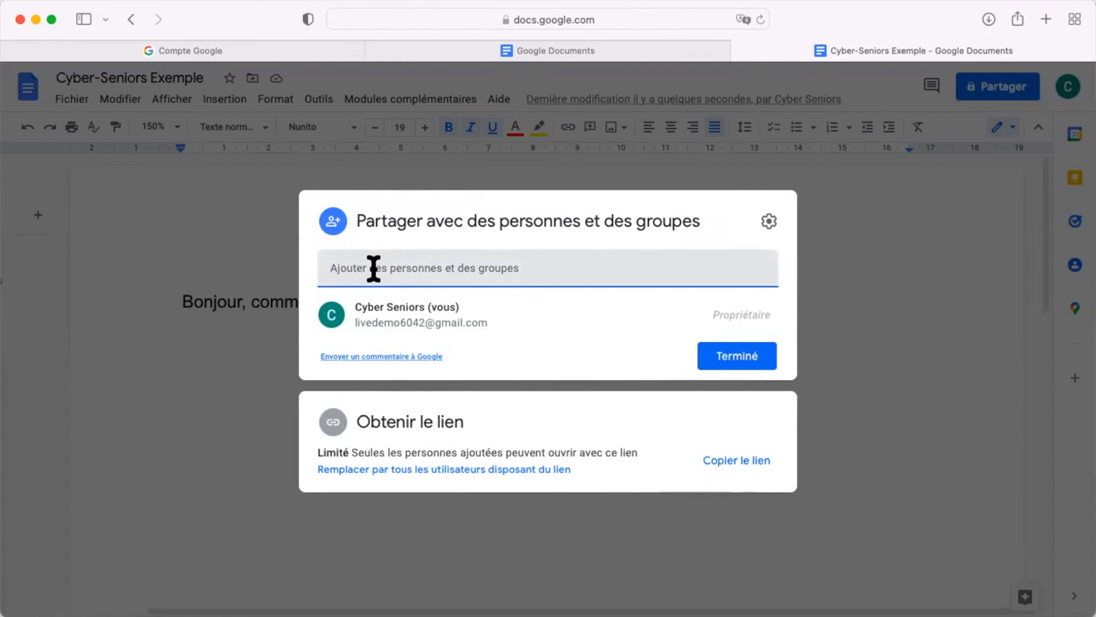
{"action": "type", "text": "carly"}
{"action": "left_click", "coordinate": [436, 314]}
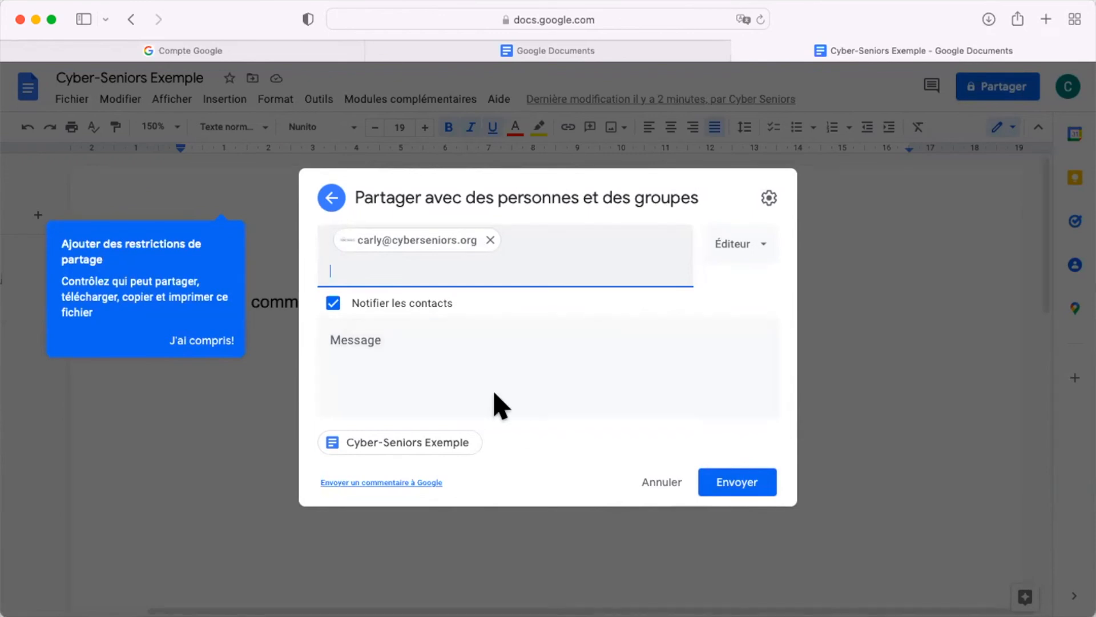
{"action": "left_click", "coordinate": [331, 198]}
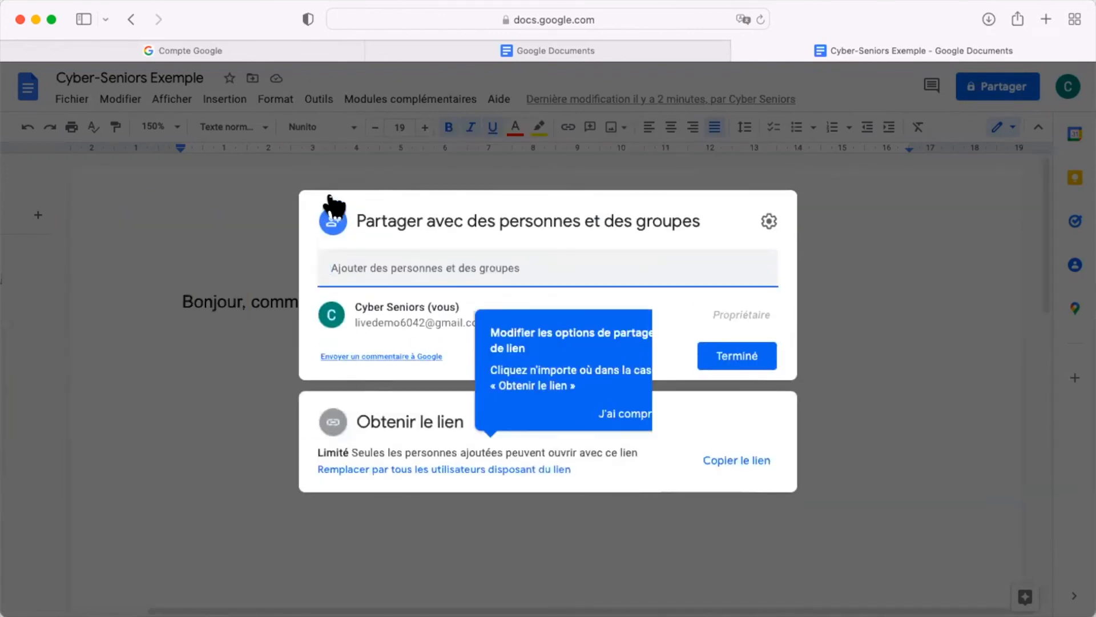
Step: Set the document's link access to Tous les utilisateurs disposant du lien
{"action": "left_click", "coordinate": [463, 419]}
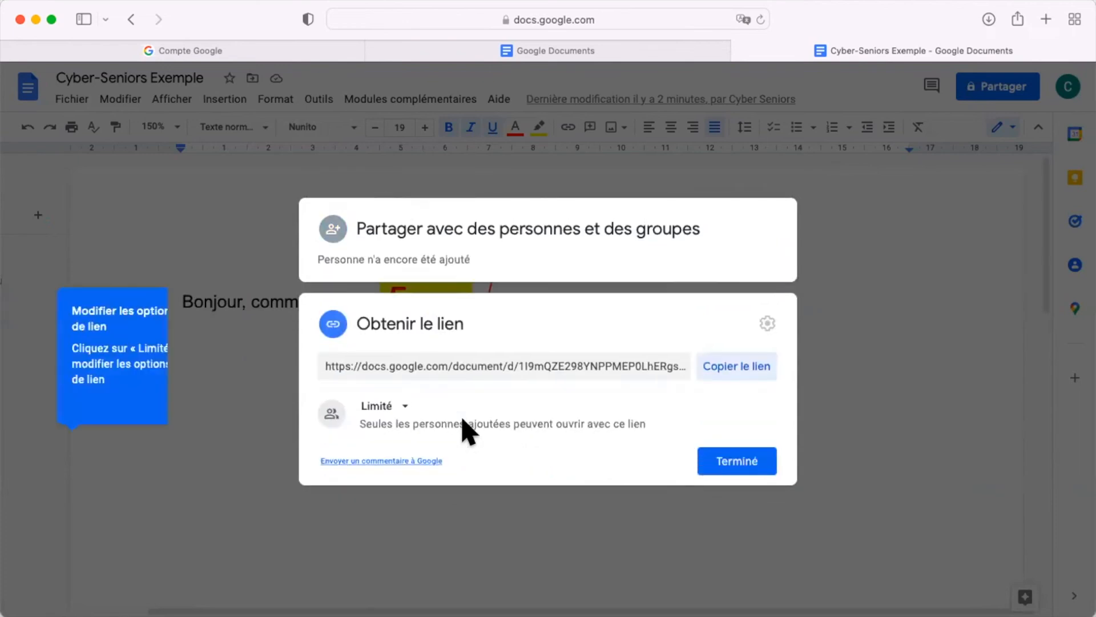
{"action": "left_click", "coordinate": [517, 473]}
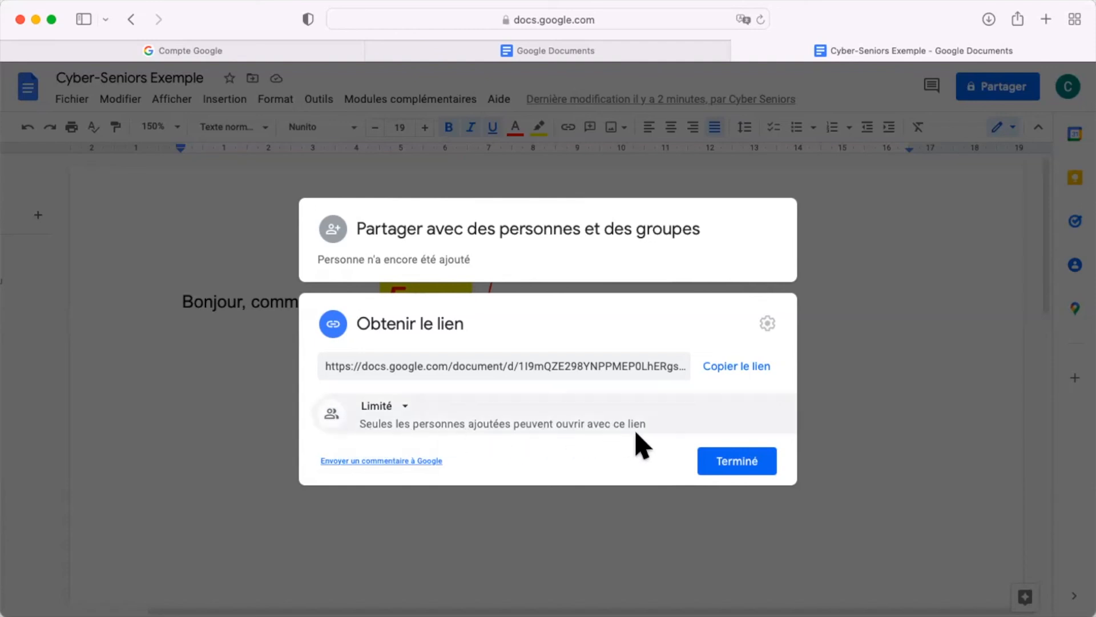
{"action": "left_click", "coordinate": [401, 408]}
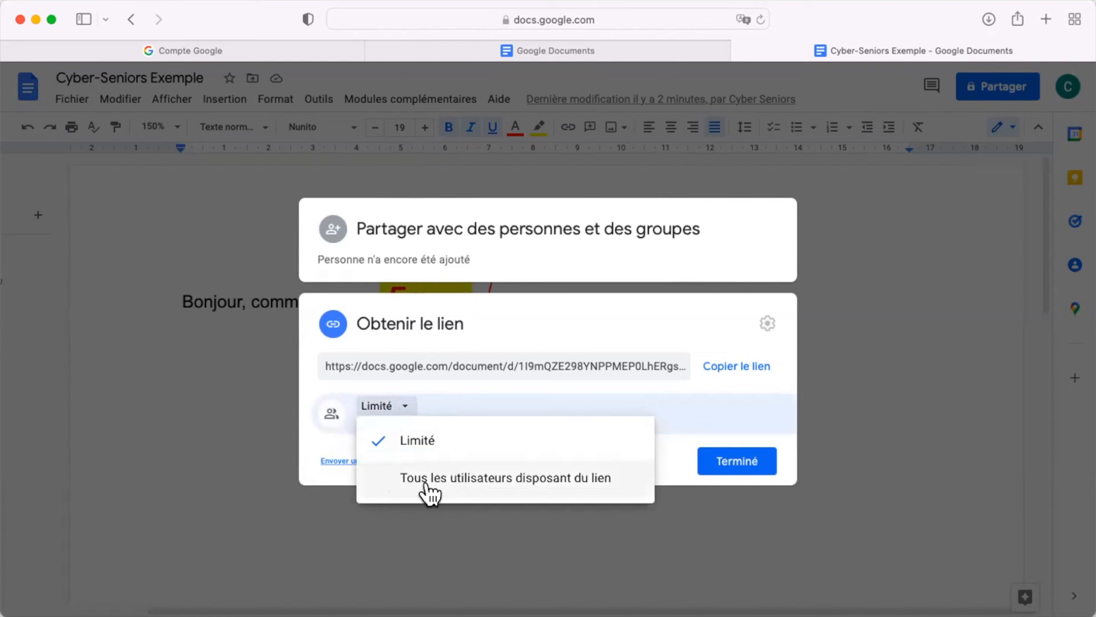
{"action": "left_click", "coordinate": [539, 484]}
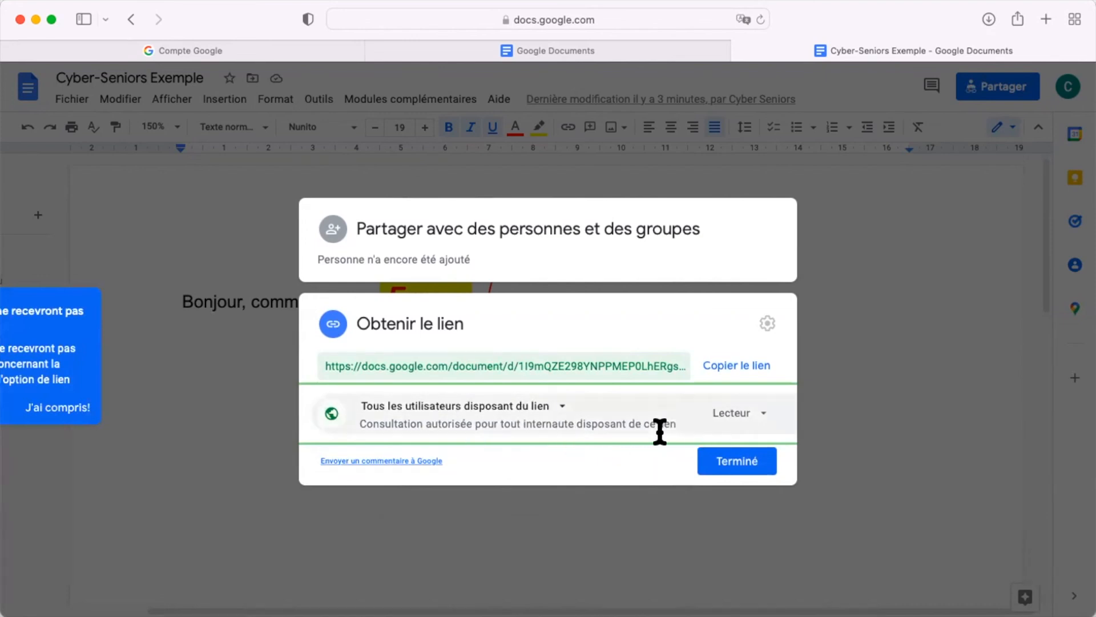
Step: Set the link permission to Éditeur and copy the sharing link, finishing the sharing settings
{"action": "left_click", "coordinate": [765, 415]}
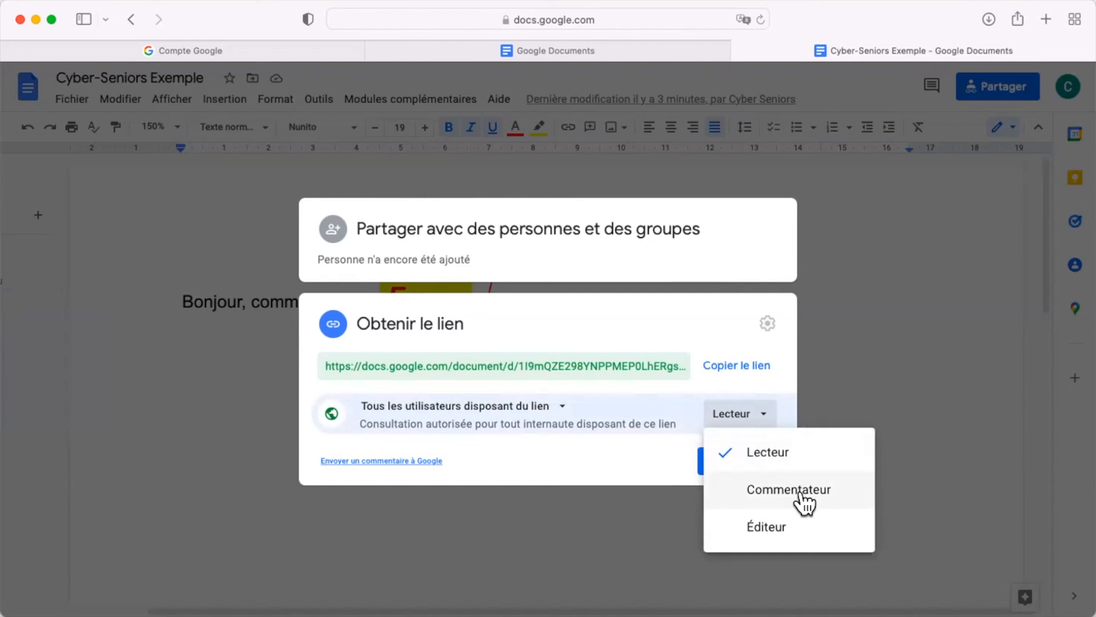
{"action": "left_click", "coordinate": [764, 528]}
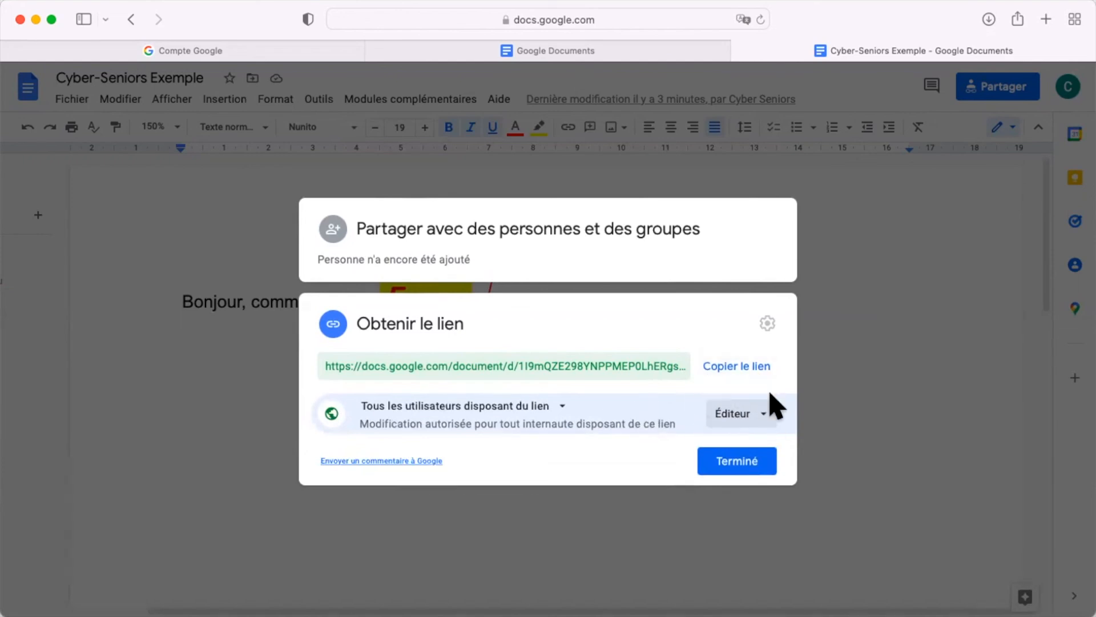
{"action": "left_click", "coordinate": [732, 369]}
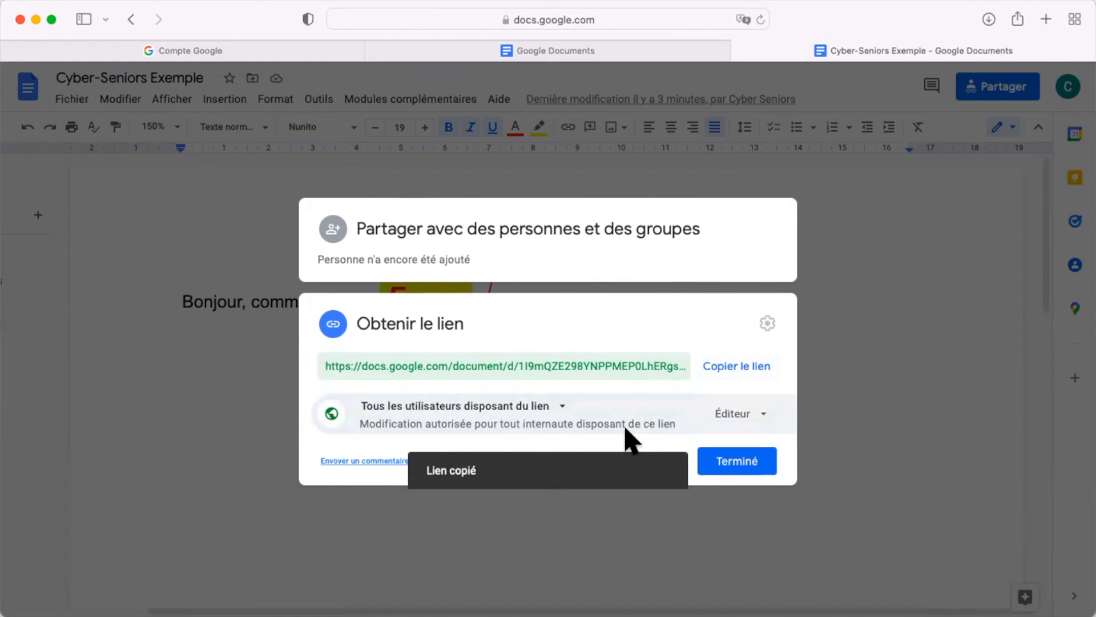
{"action": "left_click", "coordinate": [733, 465]}
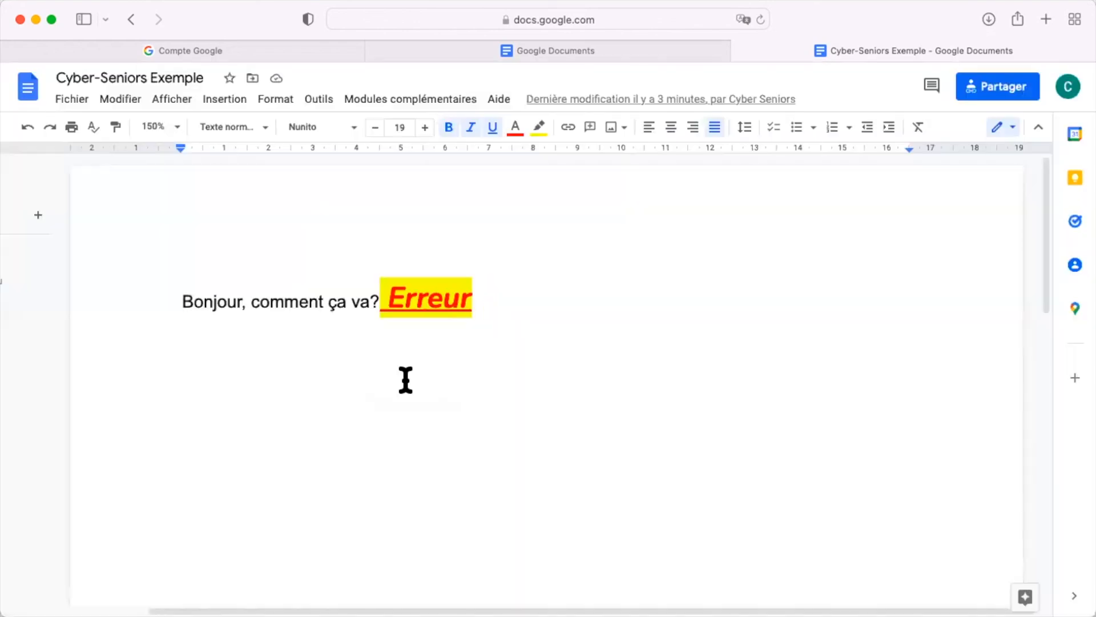